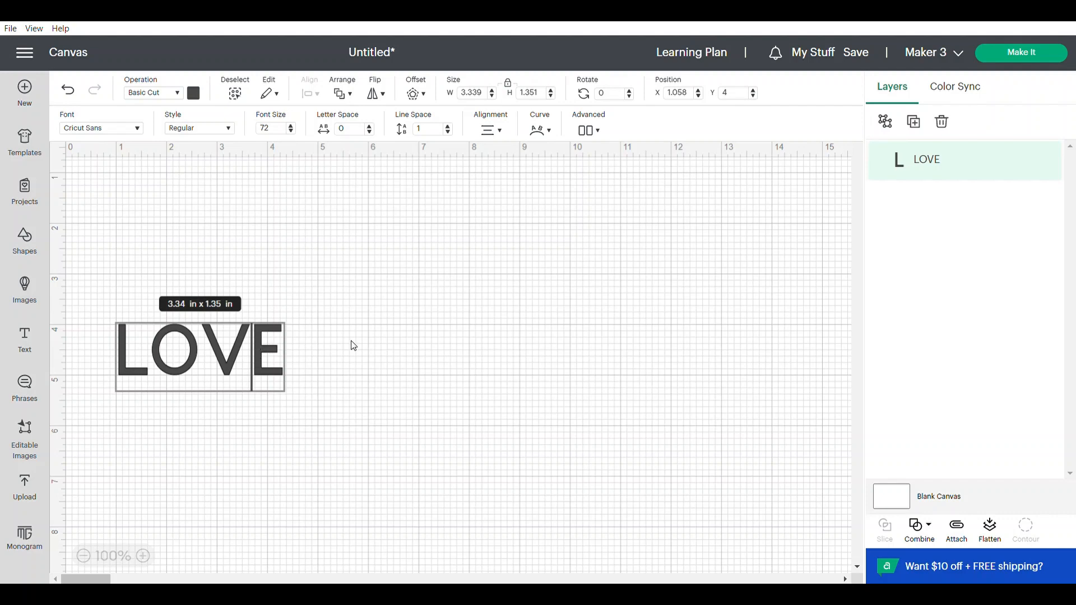
# - Move the LOVE text across the canvas and set its font to BFC Chick Stacked, found by searching the fonts for "stack"
pyautogui.click(359, 342)
pyautogui.moveTo(264, 360); pyautogui.dragTo(615, 351)
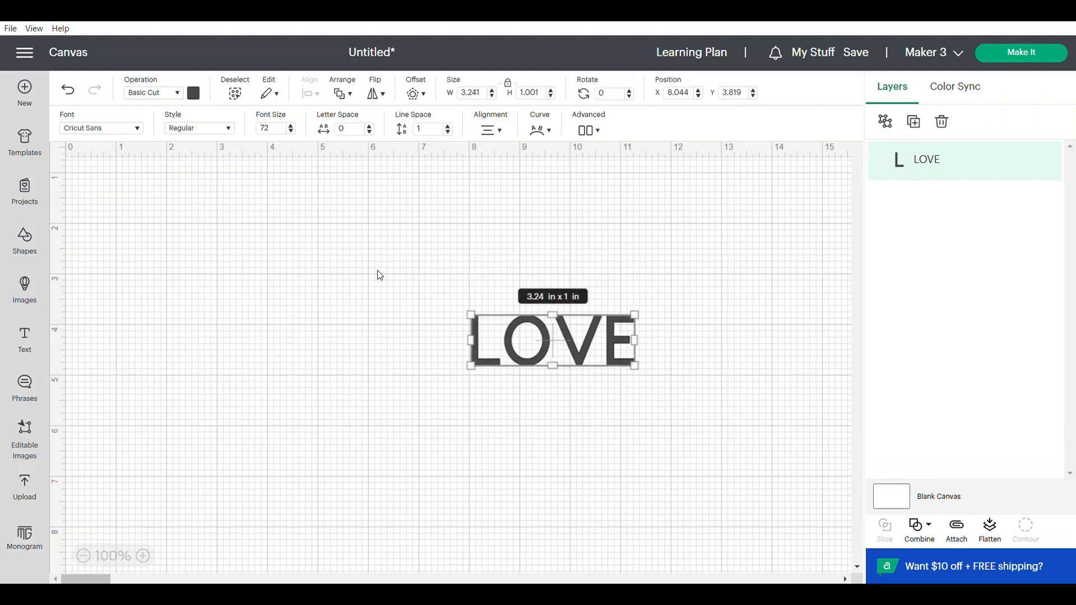
pyautogui.click(137, 133)
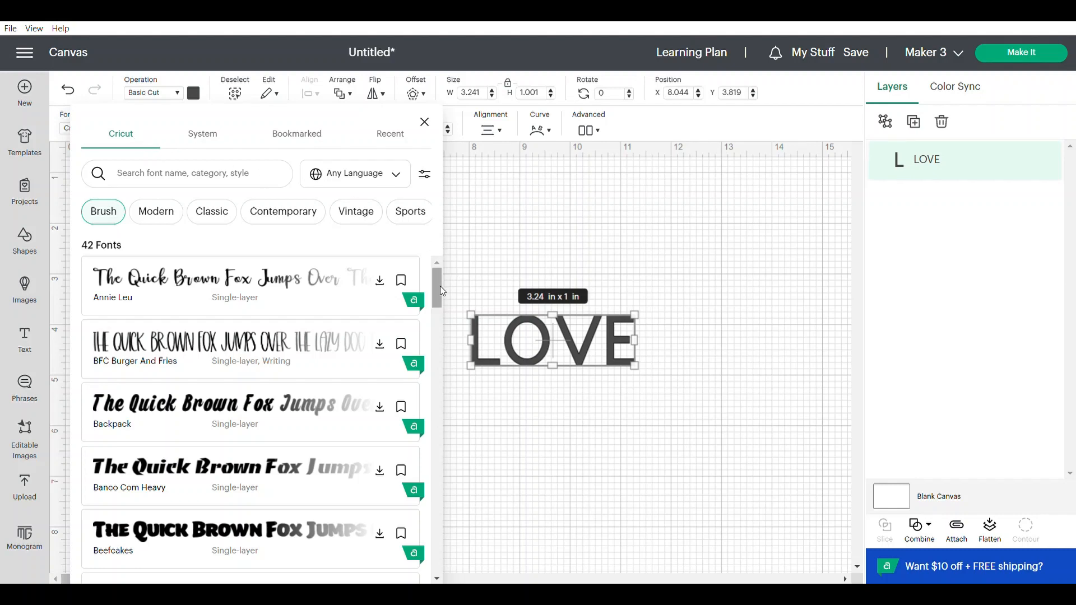
pyautogui.moveTo(433, 280); pyautogui.dragTo(441, 311)
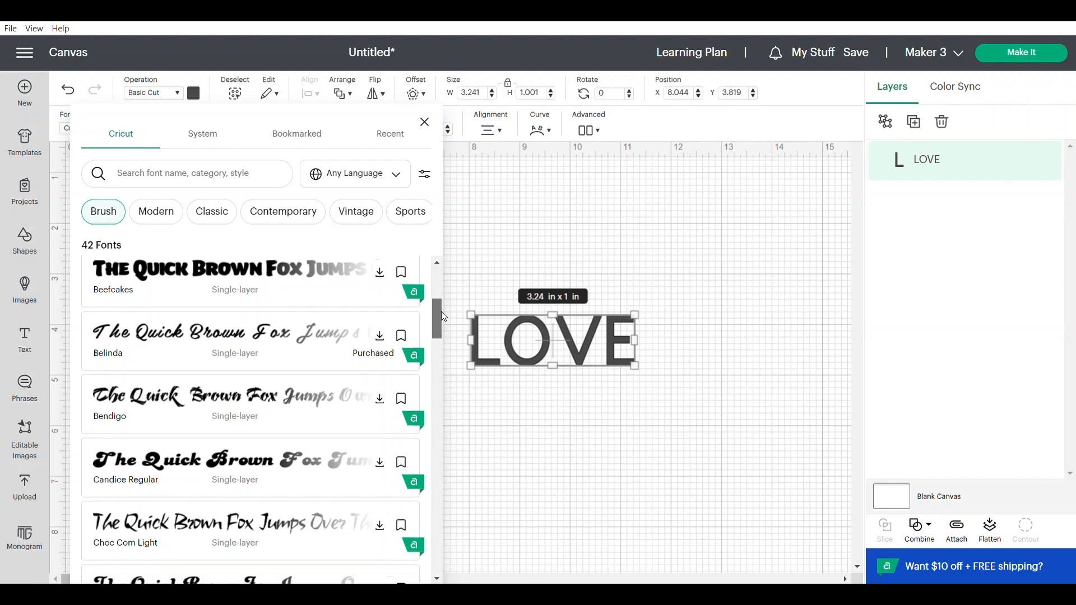
pyautogui.click(103, 217)
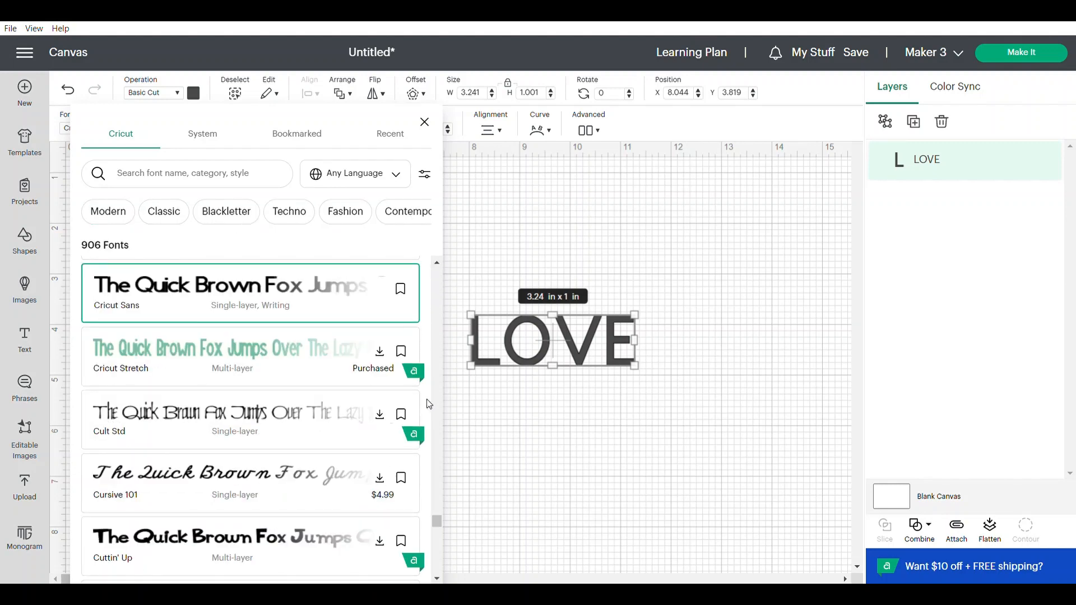
pyautogui.moveTo(438, 528); pyautogui.dragTo(404, 284)
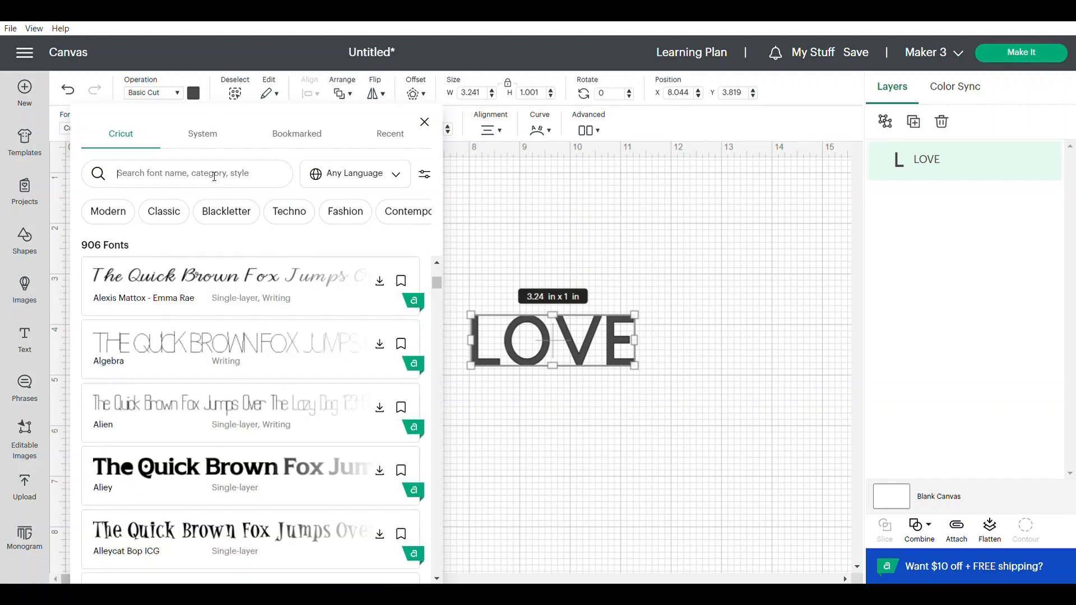
pyautogui.write('stack')
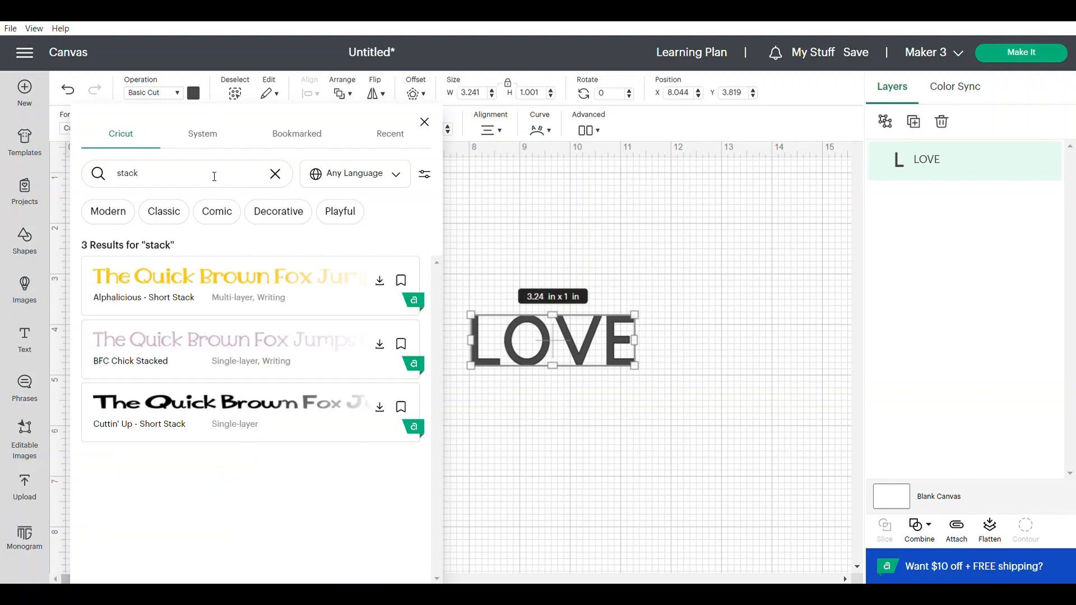
pyautogui.click(213, 360)
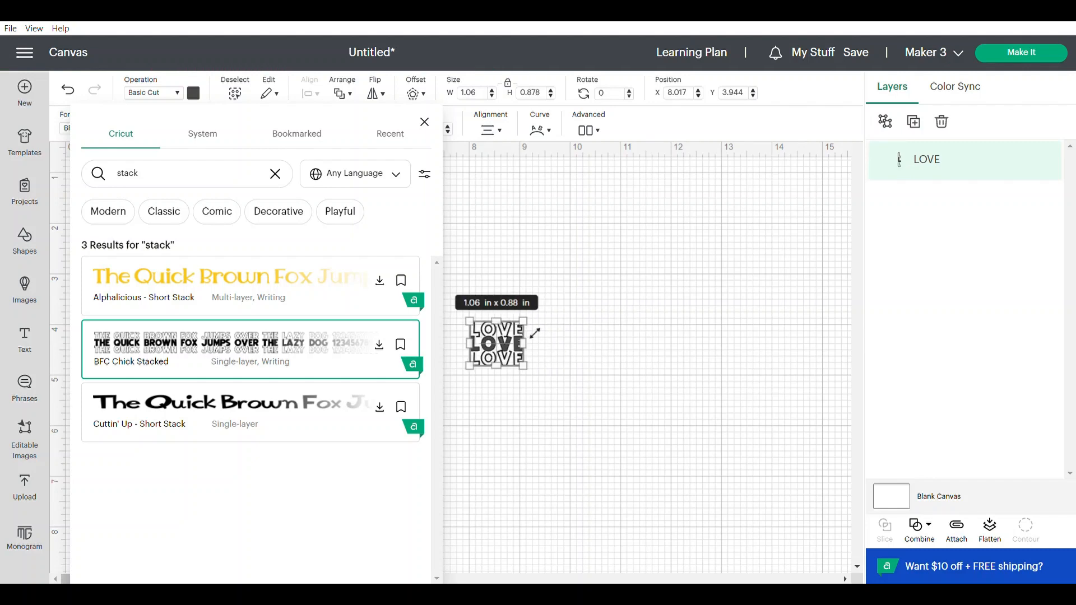
# - Enlarge the stacked LOVE text to about 4.32 × 3.58 in and move it to about X 0.99, Y 1.8
pyautogui.moveTo(535, 333); pyautogui.dragTo(697, 250)
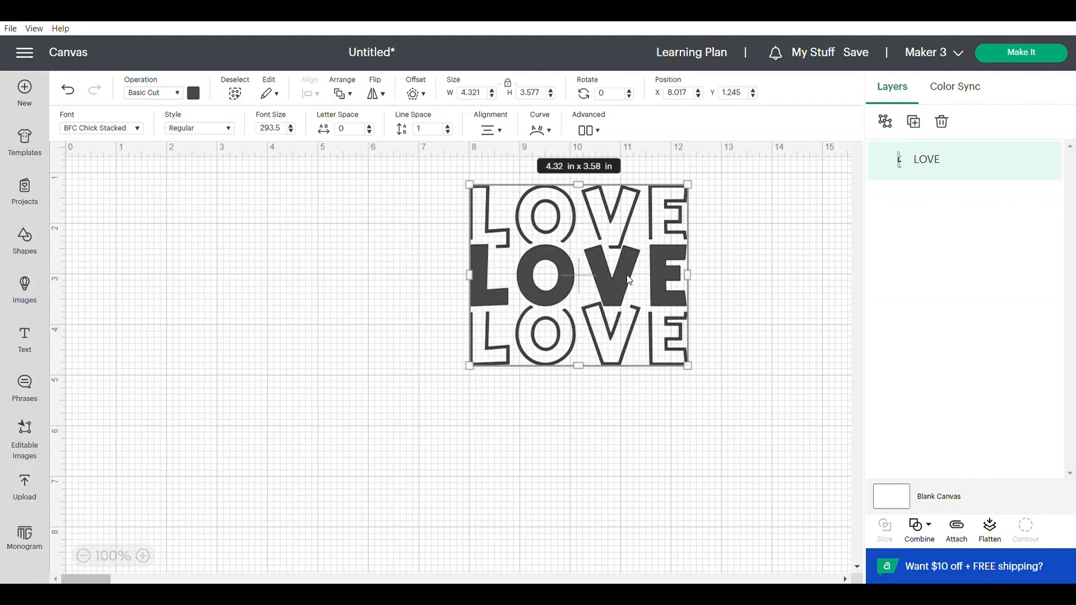
pyautogui.moveTo(629, 279); pyautogui.dragTo(274, 308)
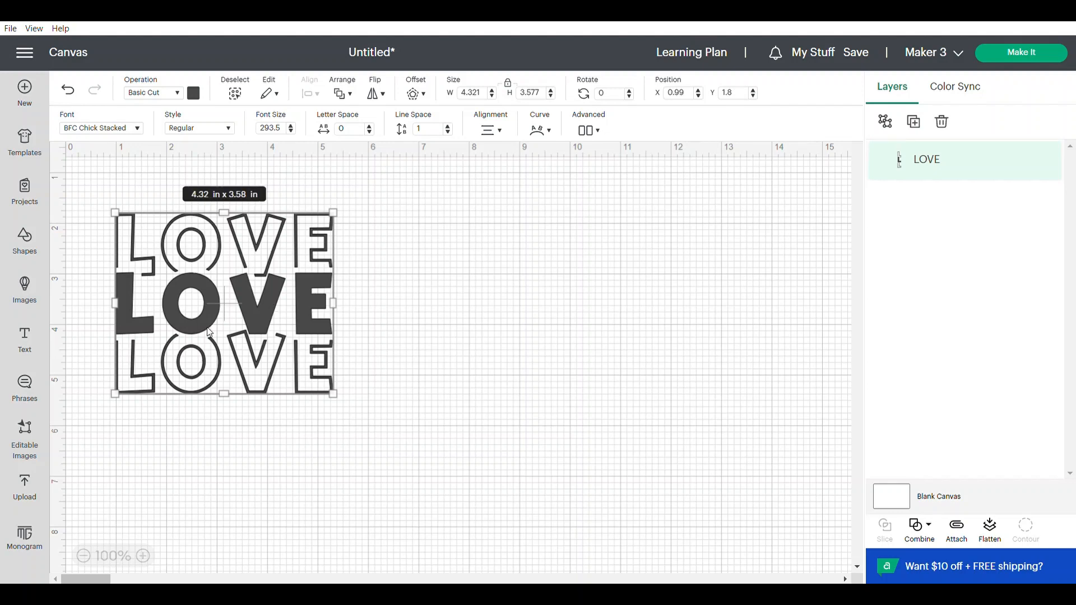
# - Add a second text object reading LOVE, enlarge it to about 2.65 × 2.2 in and place it beside the stacked one
pyautogui.click(34, 347)
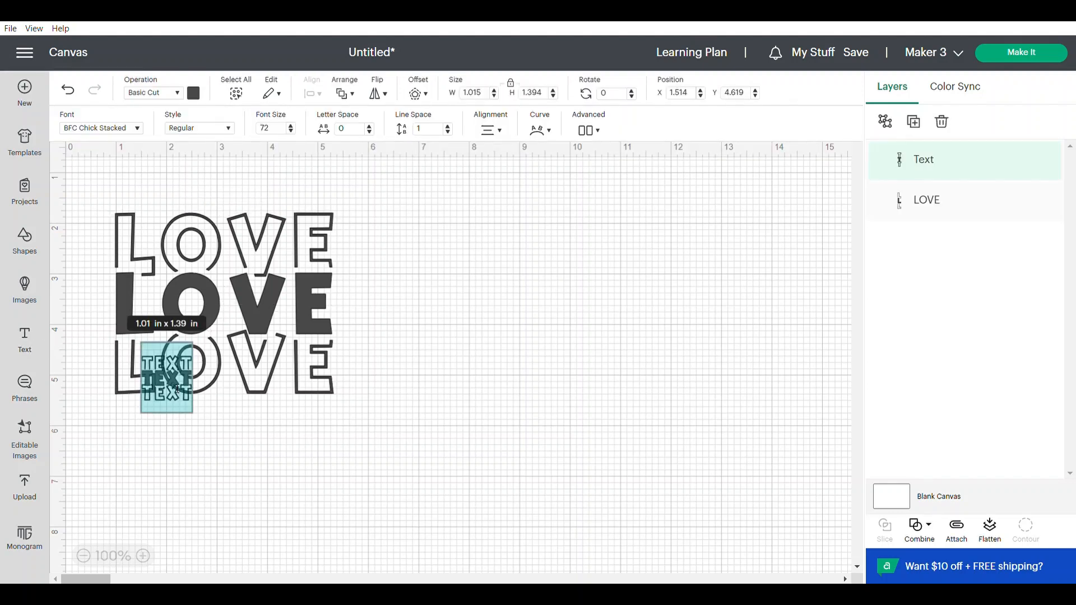
pyautogui.write('LOVE')
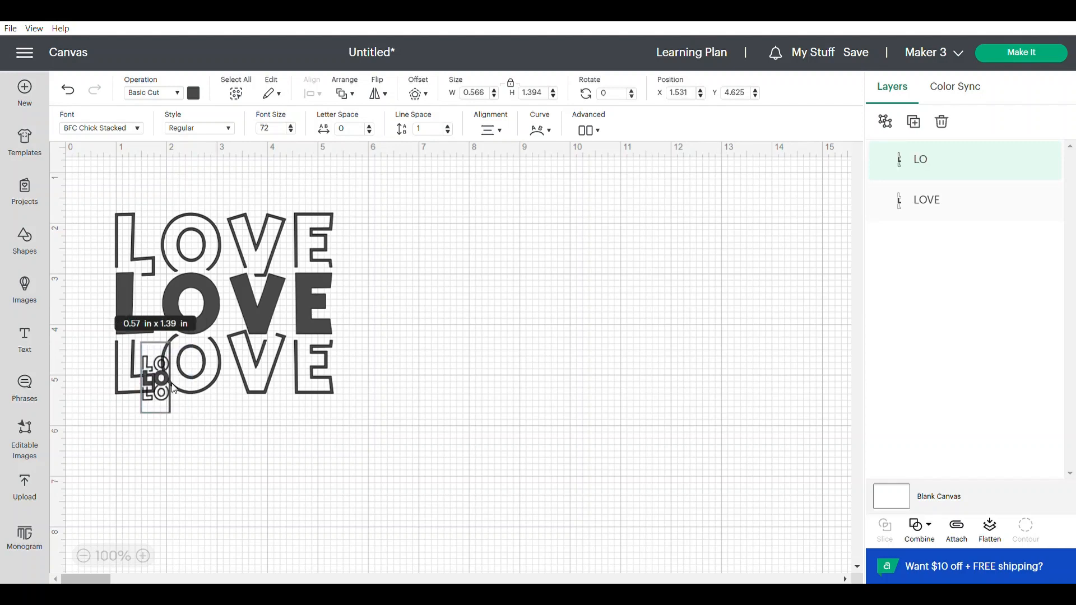
pyautogui.click(305, 459)
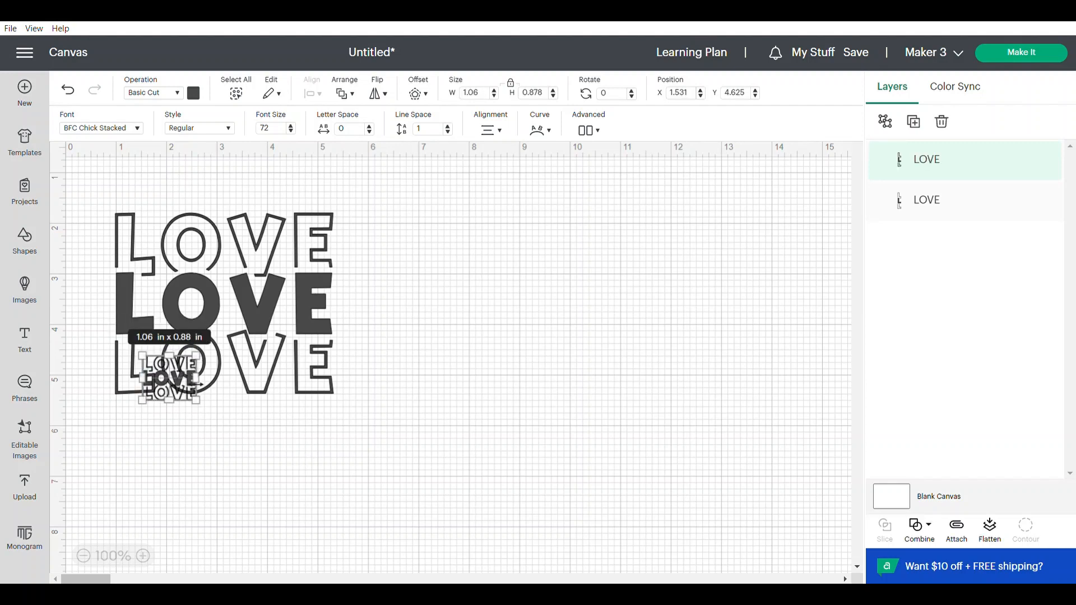
pyautogui.moveTo(181, 390); pyautogui.dragTo(507, 379)
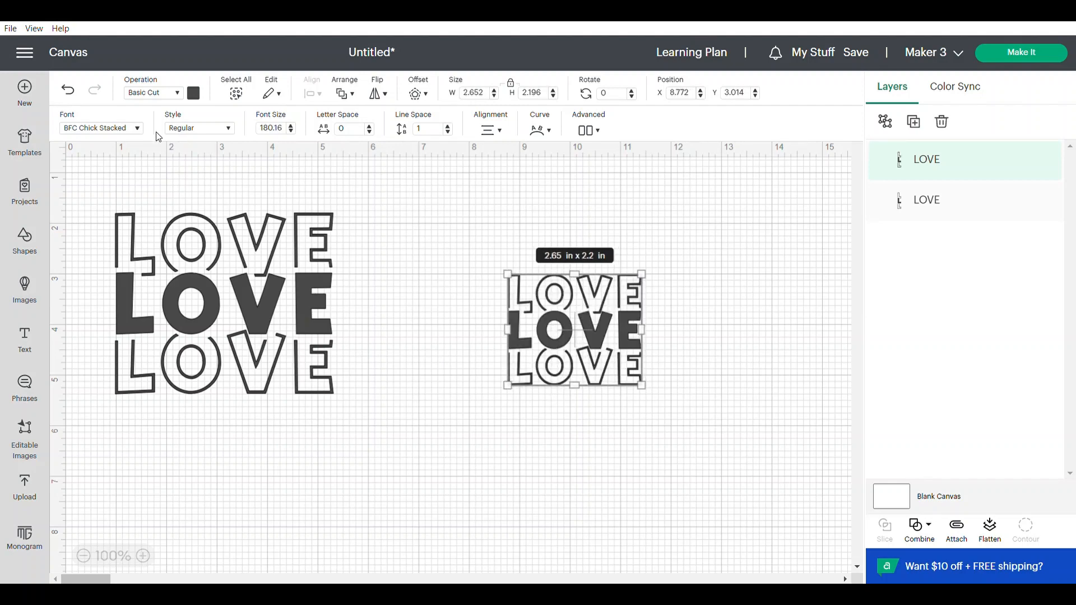
# - Change the second LOVE's font to Beefcakes, then enlarge it to about 3.54 × 1.13 in and reposition it beside the stacked text
pyautogui.click(139, 129)
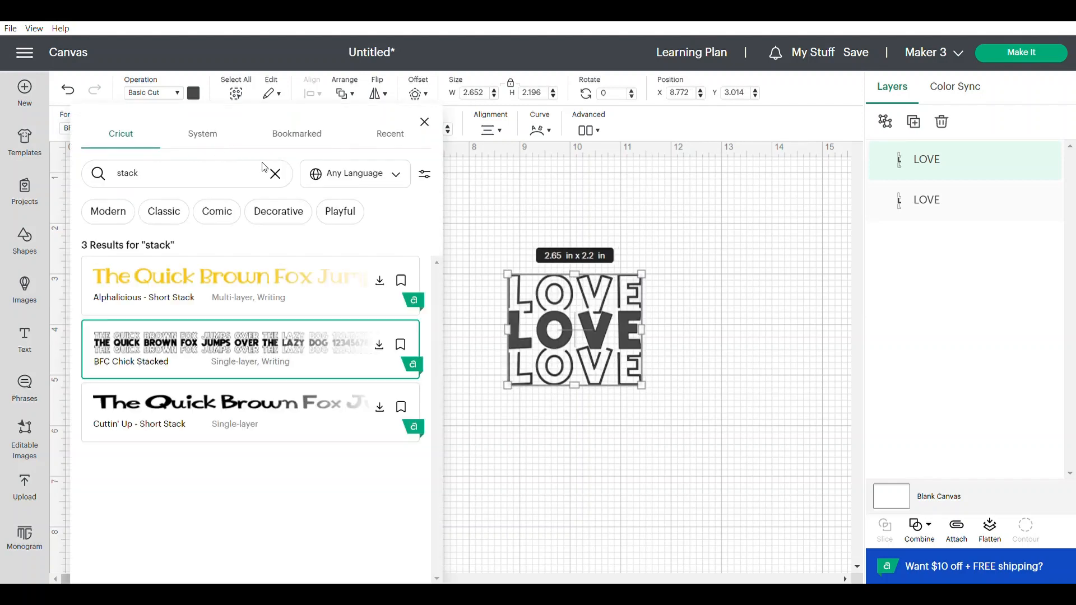
pyautogui.click(287, 176)
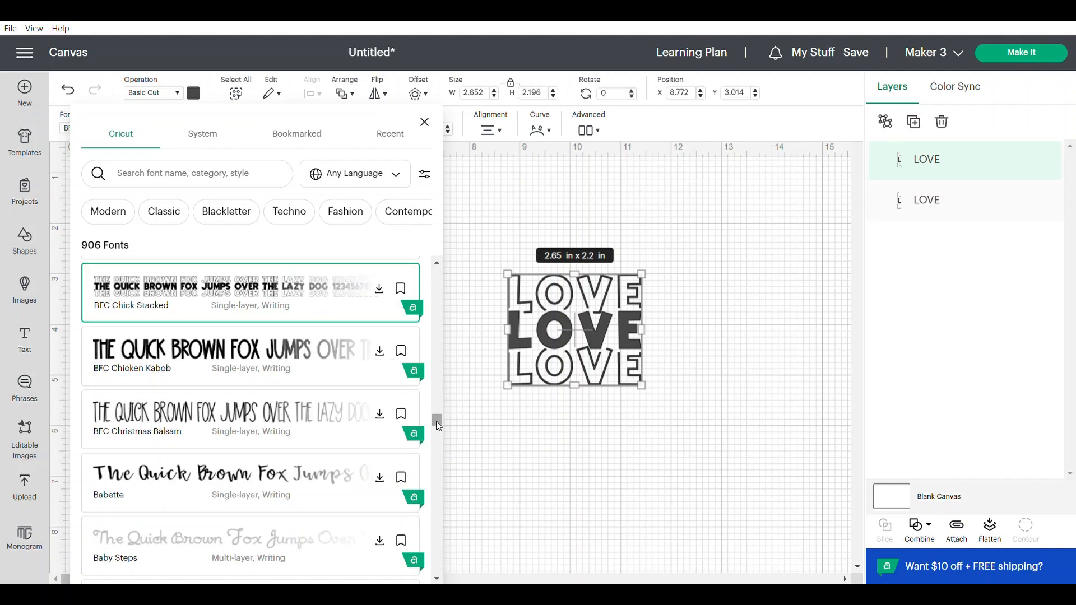
pyautogui.moveTo(436, 421); pyautogui.dragTo(439, 434)
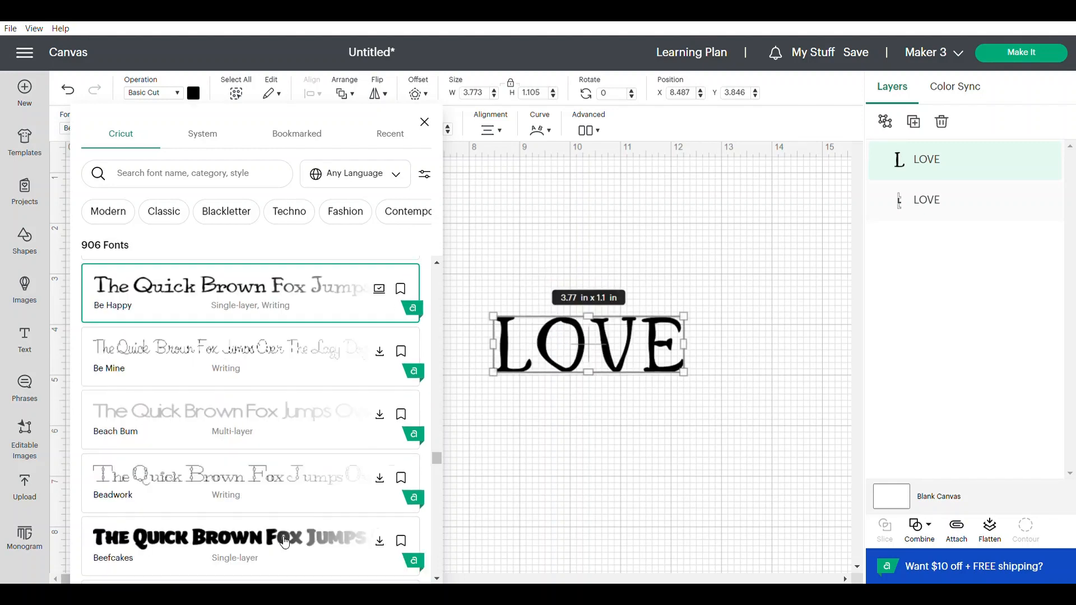
pyautogui.click(285, 542)
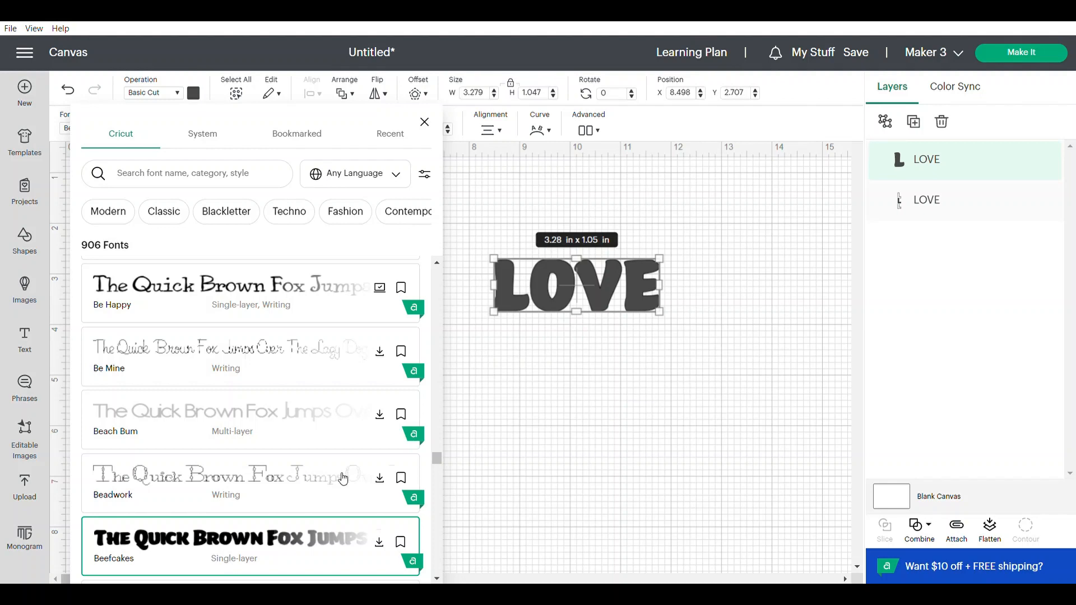
pyautogui.moveTo(669, 322)
pyautogui.mouseDown()
pyautogui.moveTo(691, 348)
pyautogui.moveTo(677, 327)
pyautogui.mouseUp()
pyautogui.moveTo(654, 294); pyautogui.dragTo(642, 352)
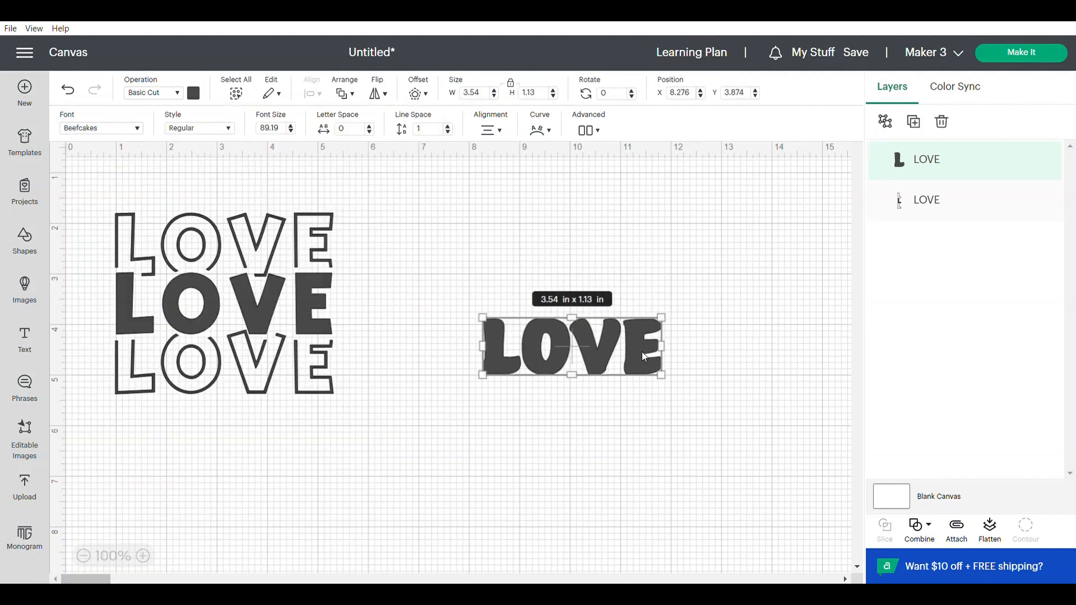
# - Duplicate the Beefcakes LOVE, place the copy above the original and give the copy a welded, round-cornered 0.05 in offset
pyautogui.click(913, 122)
pyautogui.moveTo(271, 203); pyautogui.dragTo(633, 260)
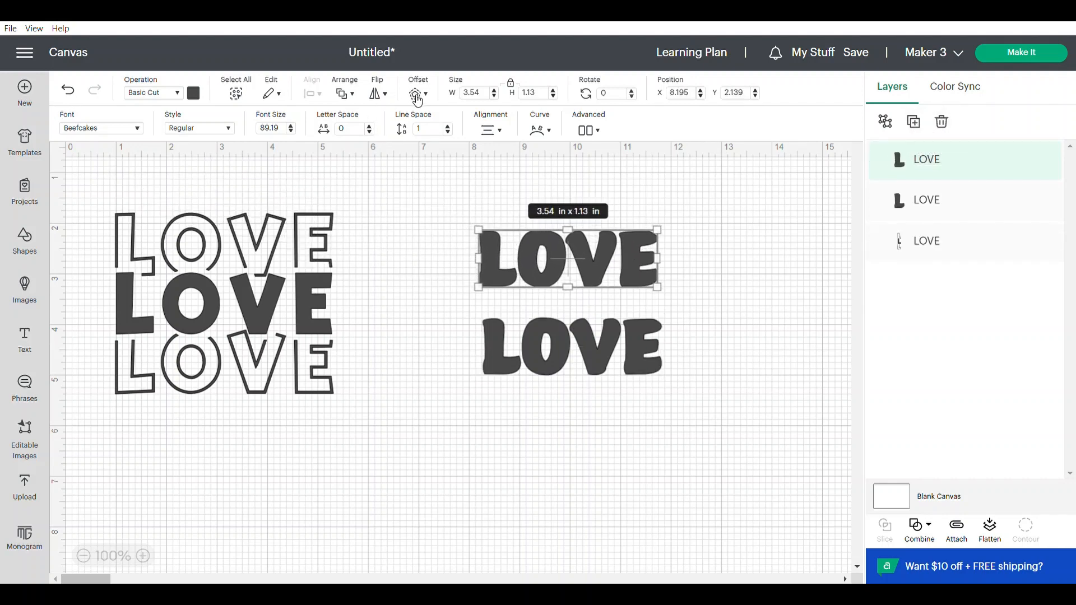
pyautogui.click(417, 94)
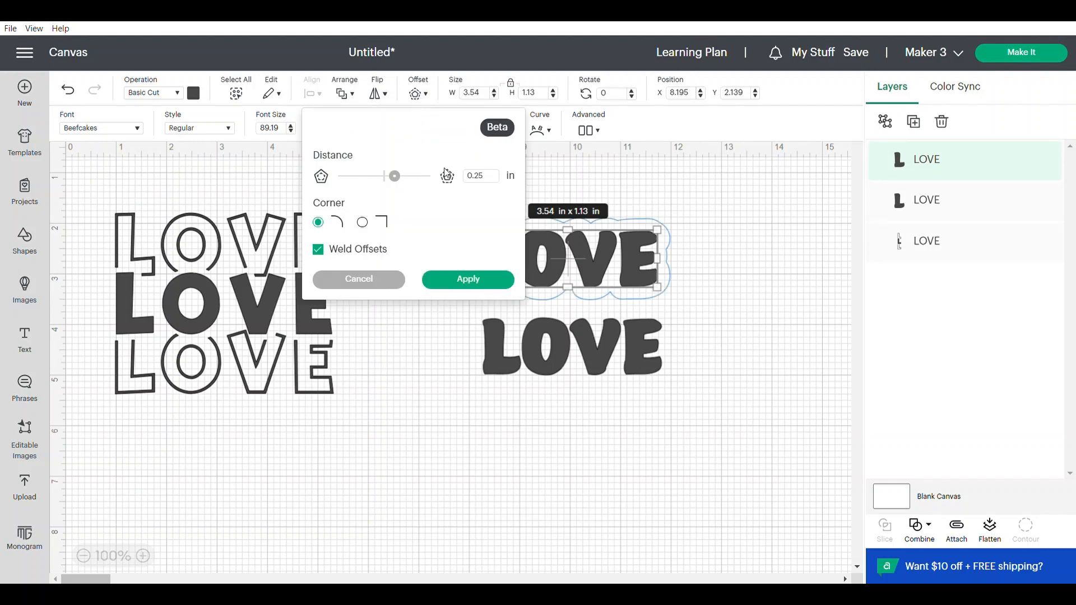
pyautogui.moveTo(490, 181); pyautogui.dragTo(486, 180)
pyautogui.press('Return')
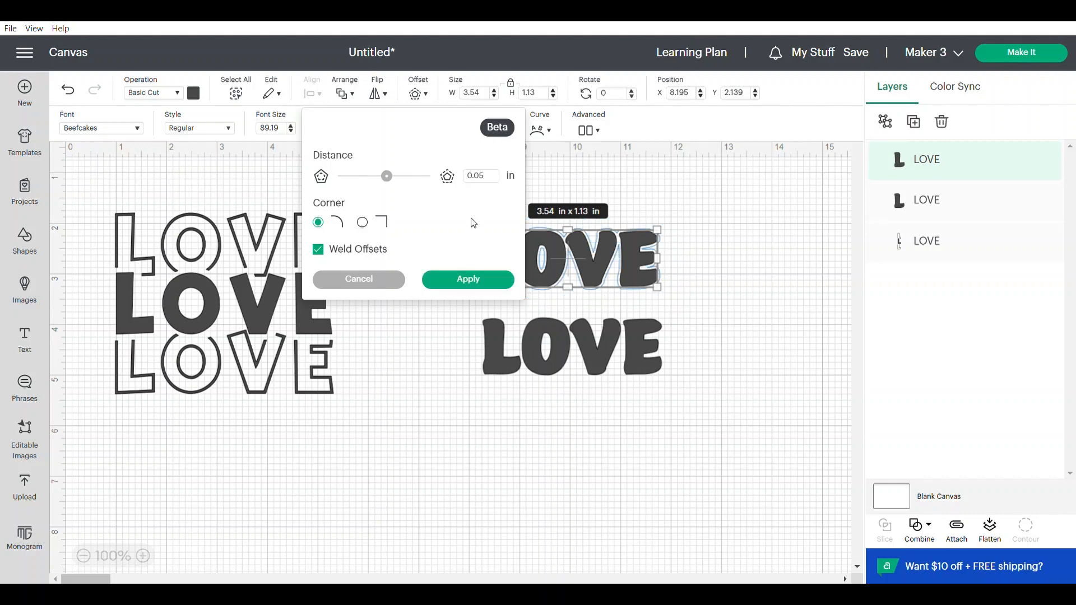
pyautogui.click(477, 286)
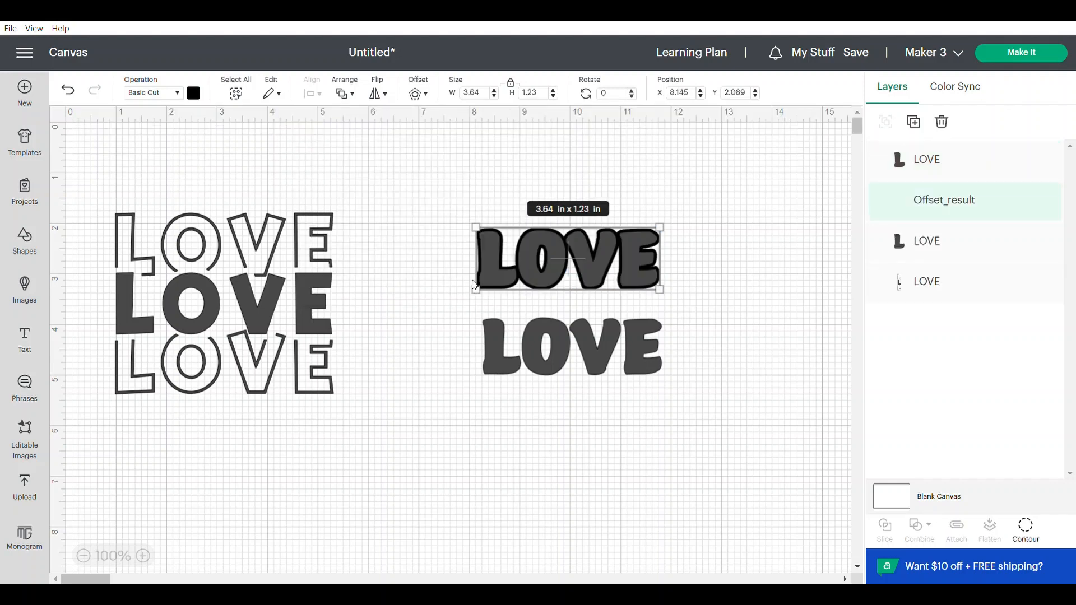
# - Slice the upper LOVE with its offset and delete the two solid pieces to leave only the outline
pyautogui.moveTo(451, 200); pyautogui.dragTo(540, 269)
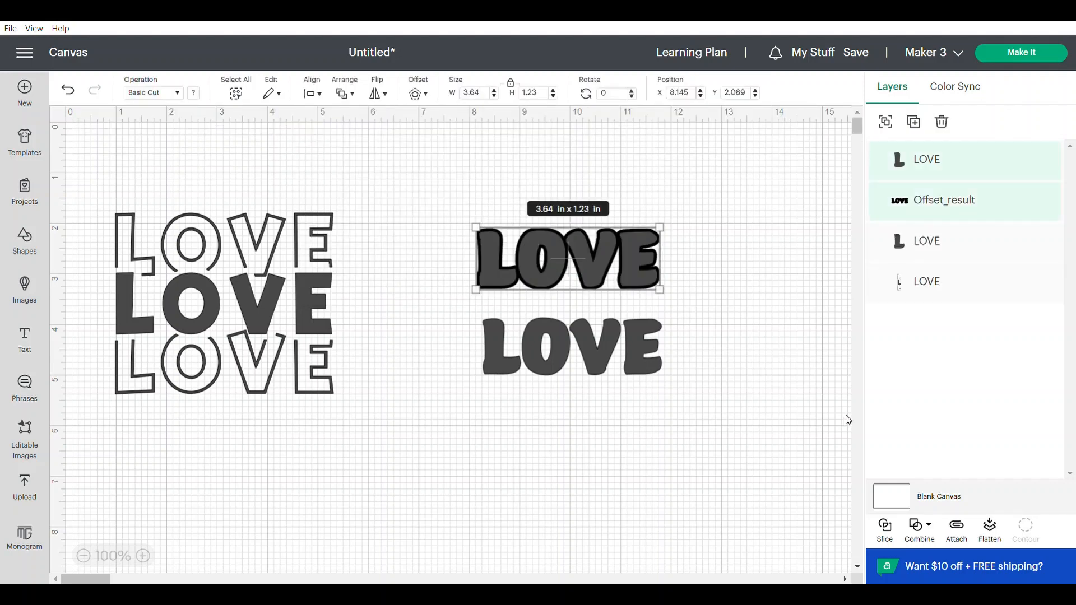
pyautogui.click(885, 529)
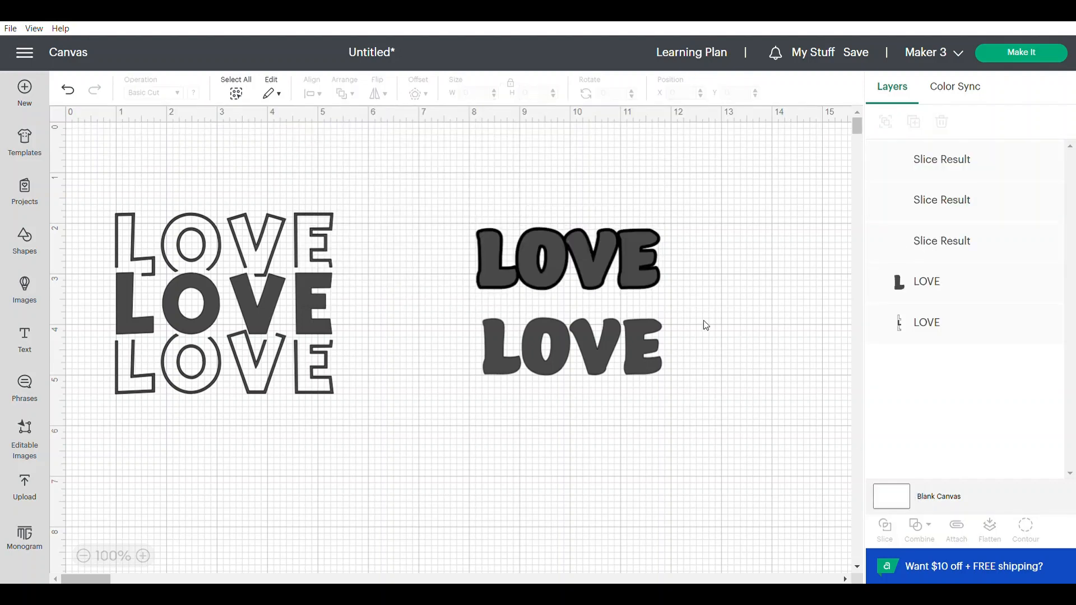
pyautogui.moveTo(587, 264); pyautogui.dragTo(570, 461)
pyautogui.press('Delete')
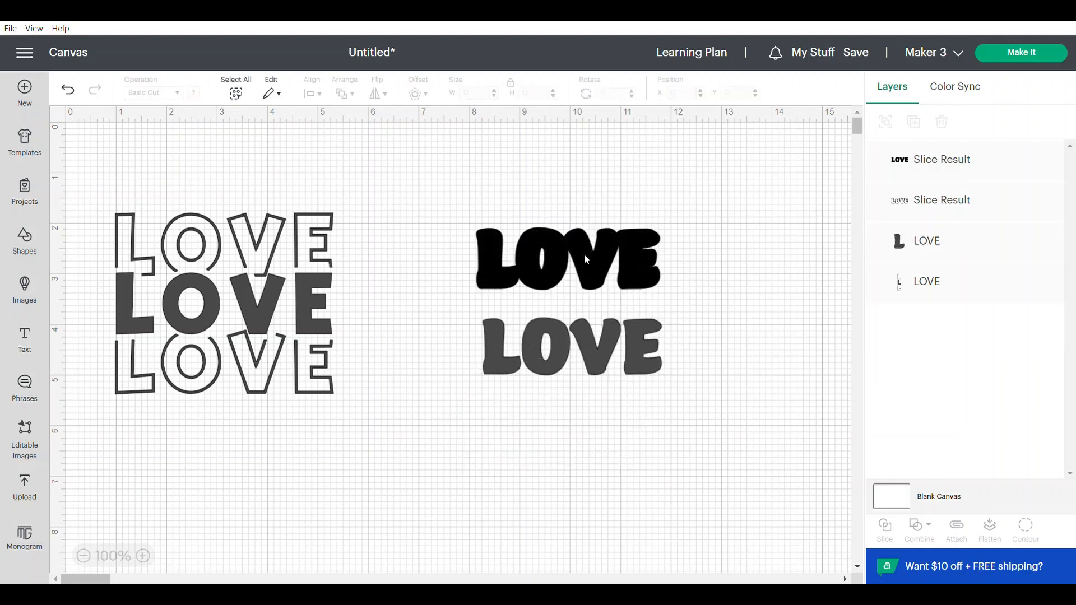
pyautogui.moveTo(583, 259); pyautogui.dragTo(566, 491)
pyautogui.press('Delete')
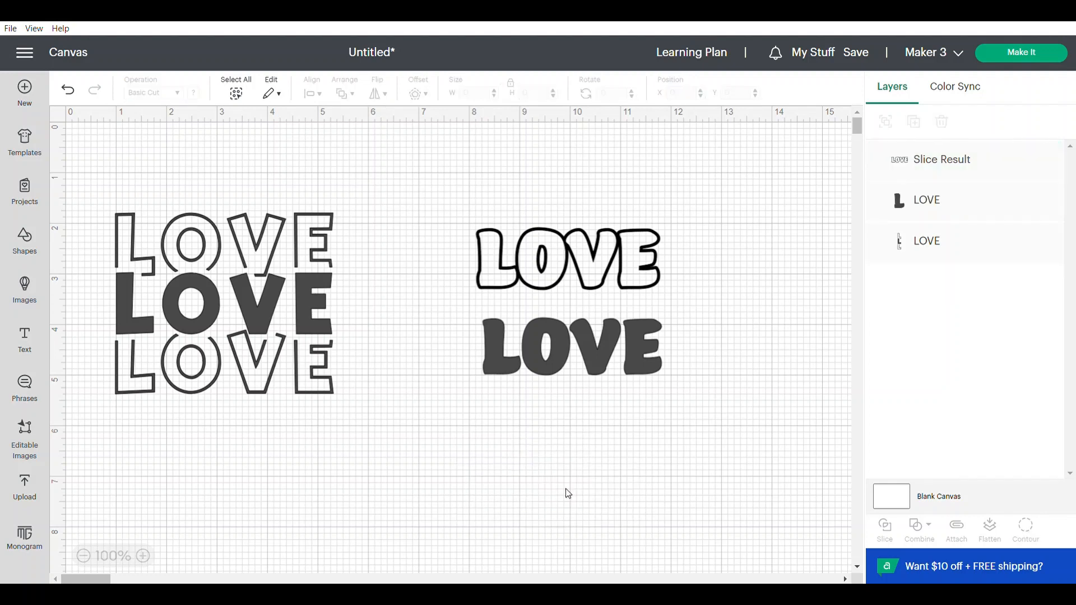
# - Insert a square and stretch it with unlocked proportions to a rectangle about 4.64 × 1.99 in over the outlined LOVE's upper half
pyautogui.click(24, 242)
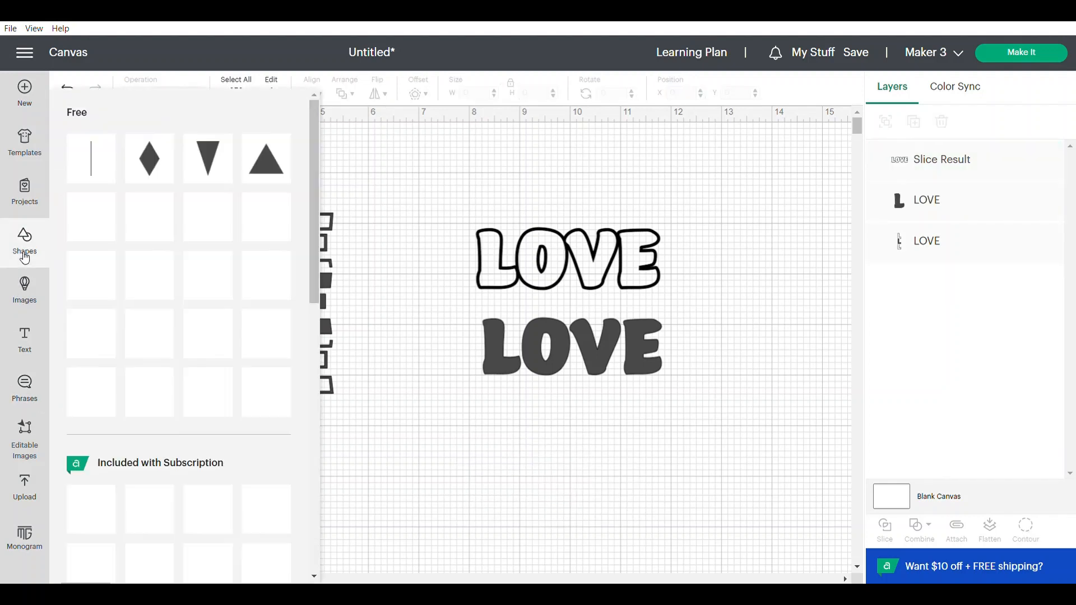
pyautogui.click(265, 343)
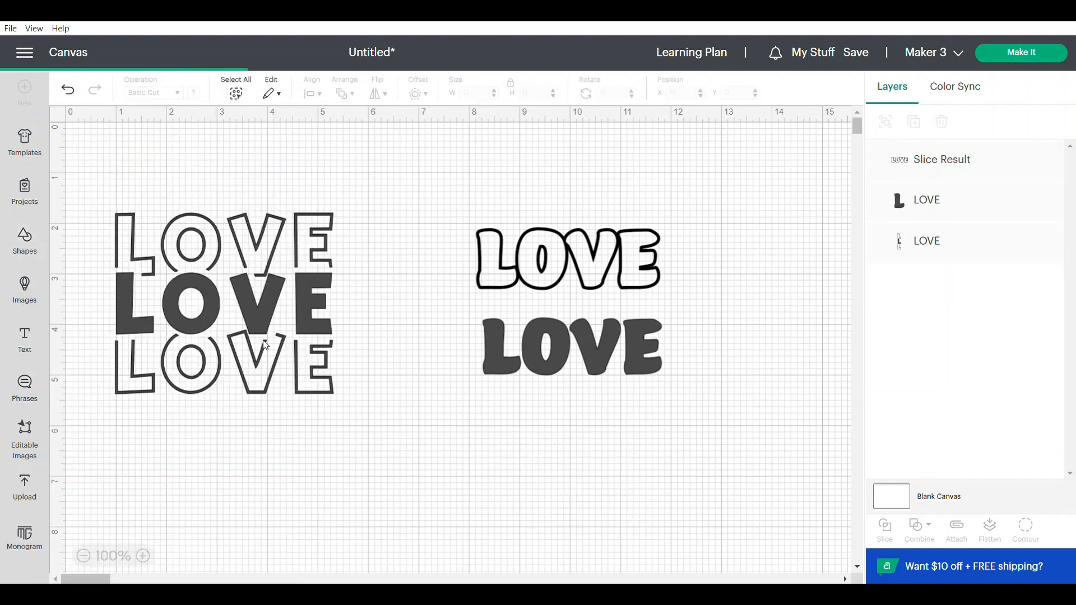
pyautogui.moveTo(177, 263); pyautogui.dragTo(487, 225)
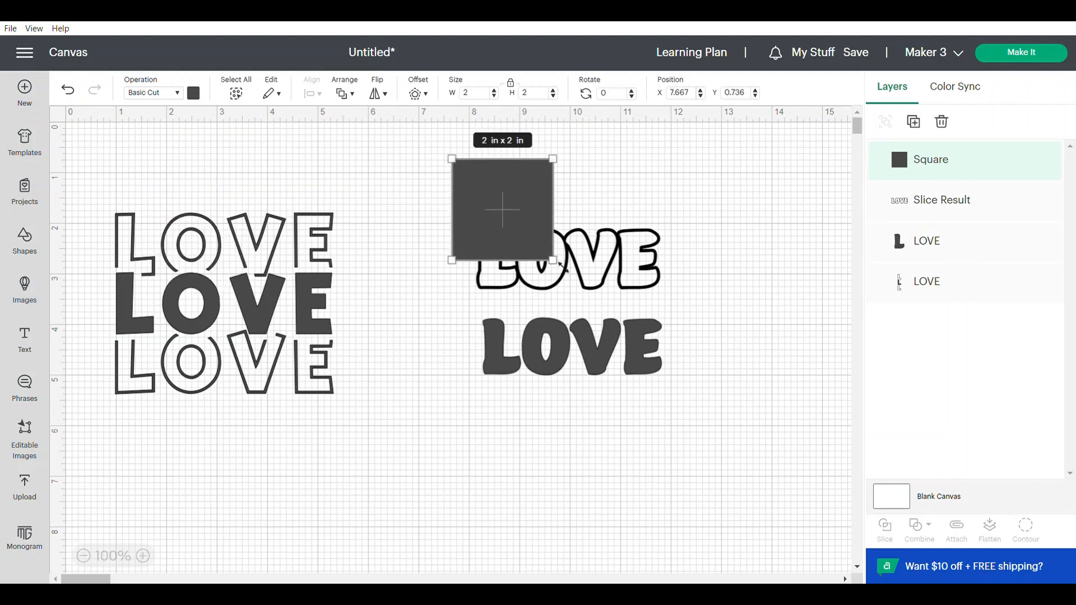
pyautogui.moveTo(560, 265); pyautogui.dragTo(554, 237)
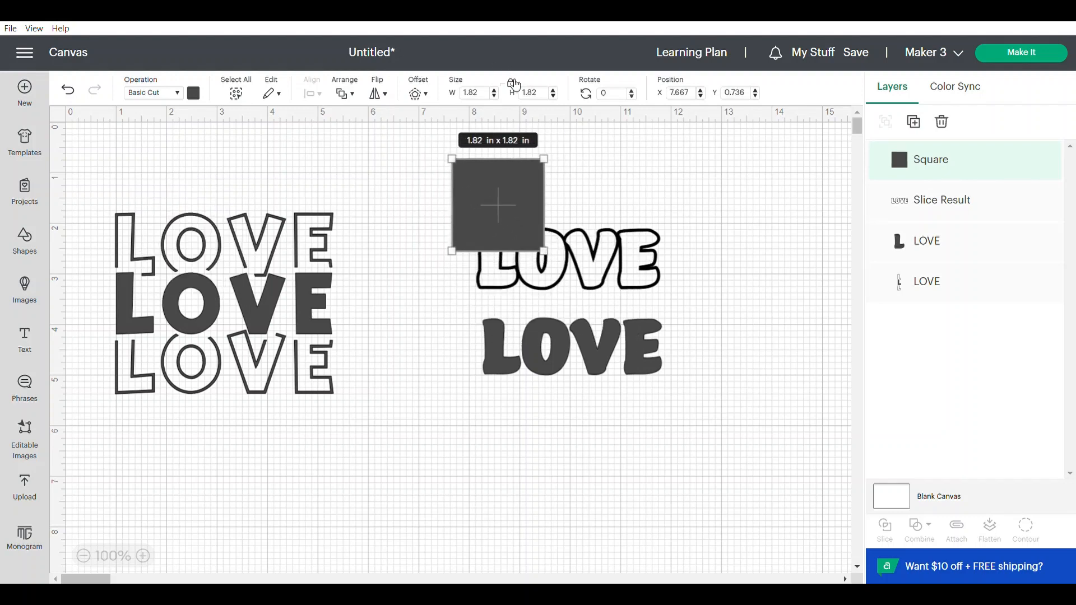
pyautogui.moveTo(545, 252); pyautogui.dragTo(695, 270)
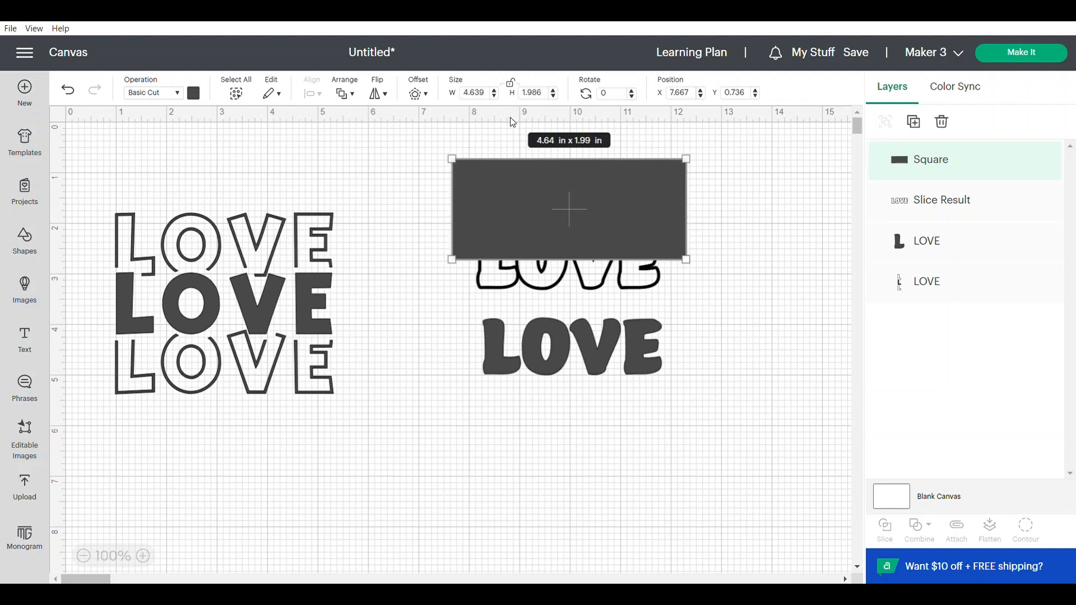
# - Send the rectangle behind the outlined LOVE and nudge it so its lower edge crosses the middle of the letters
pyautogui.click(342, 93)
pyautogui.click(373, 168)
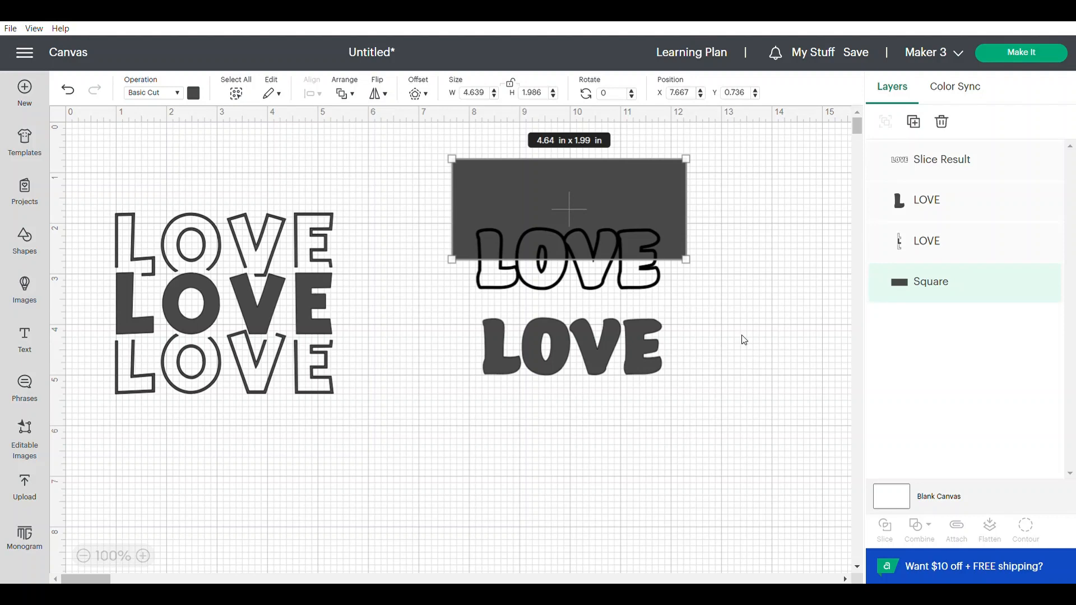
pyautogui.moveTo(676, 211); pyautogui.dragTo(675, 209)
# - Slice the outlined LOVE with the rectangle and delete the leftover rectangle piece
pyautogui.moveTo(715, 294); pyautogui.dragTo(551, 223)
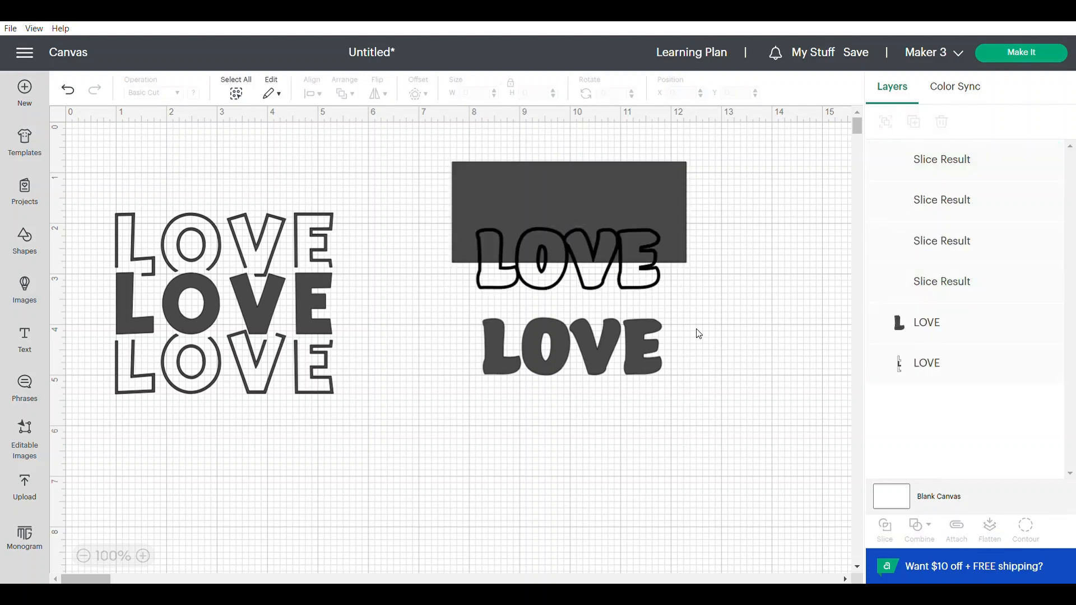
pyautogui.click(651, 187)
pyautogui.press('Delete')
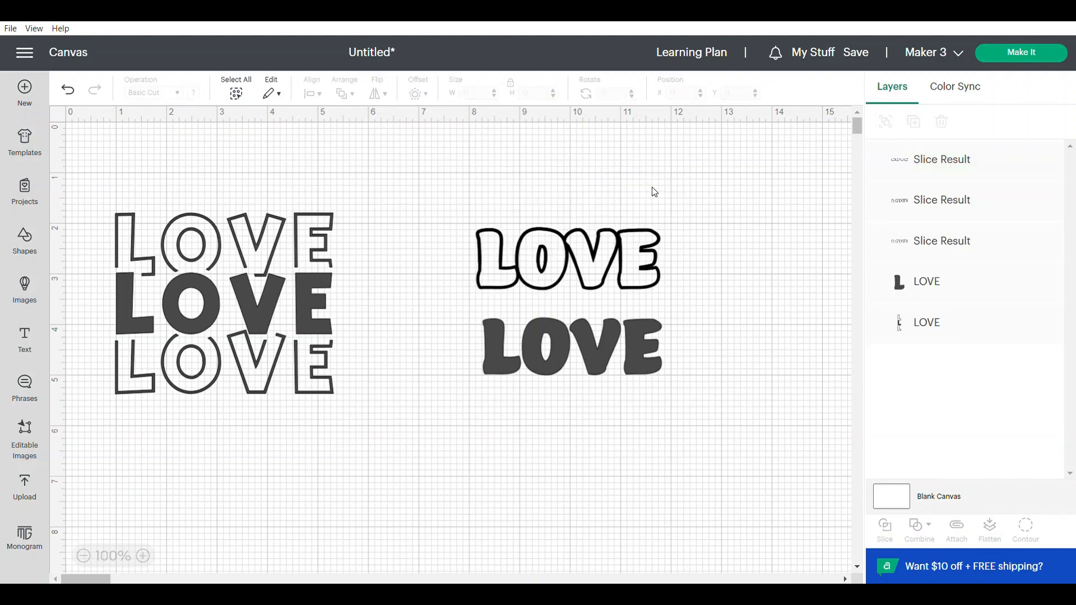
# - Delete the surplus upper-half slice and place the two outline halves directly above and below the solid LOVE
pyautogui.moveTo(644, 237); pyautogui.dragTo(641, 189)
pyautogui.moveTo(632, 237); pyautogui.dragTo(663, 463)
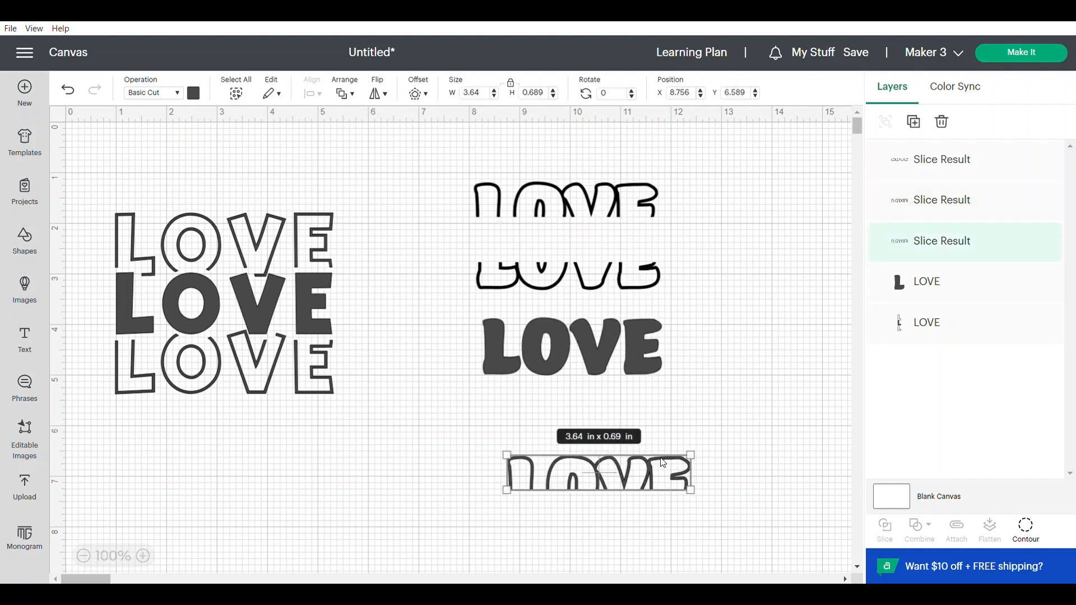
pyautogui.press('Delete')
pyautogui.moveTo(648, 197); pyautogui.dragTo(660, 386)
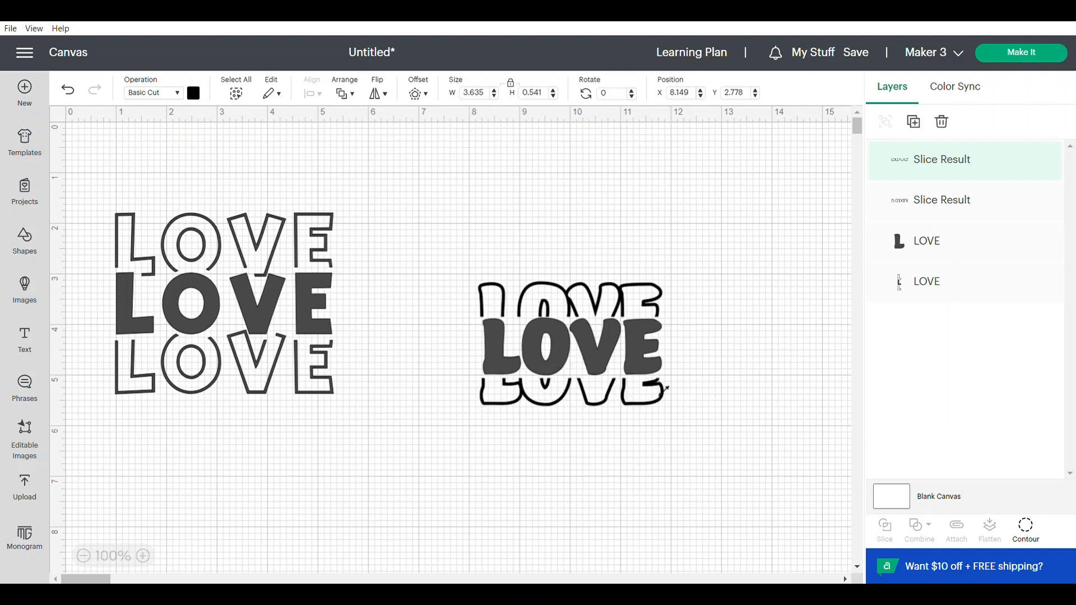
# - Duplicate the lower and upper outline halves and place the copies at the bottom and top of the stack
pyautogui.click(914, 124)
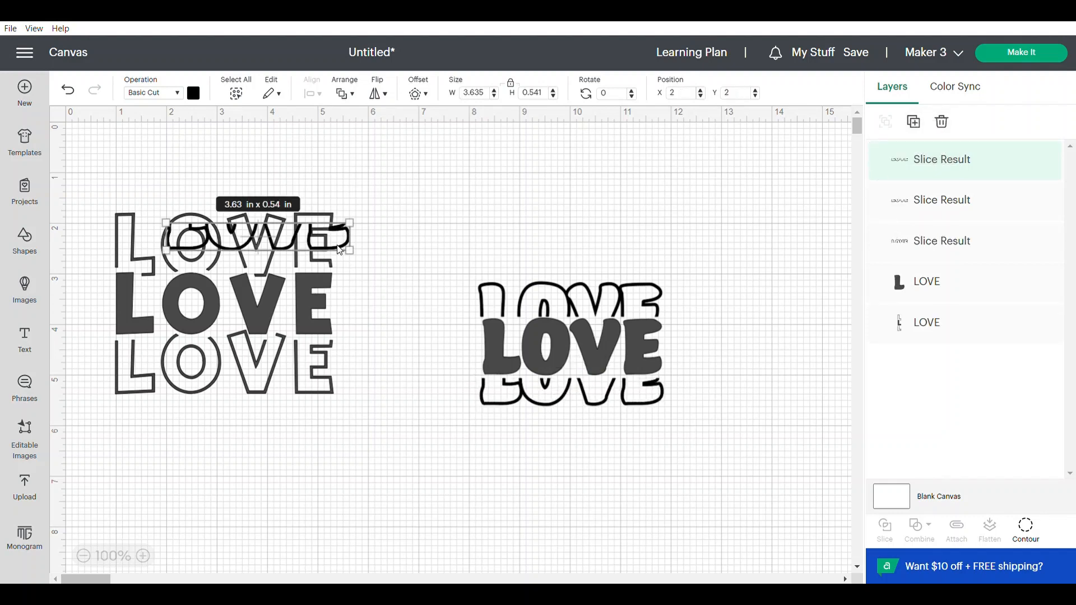
pyautogui.moveTo(348, 253); pyautogui.dragTo(654, 437)
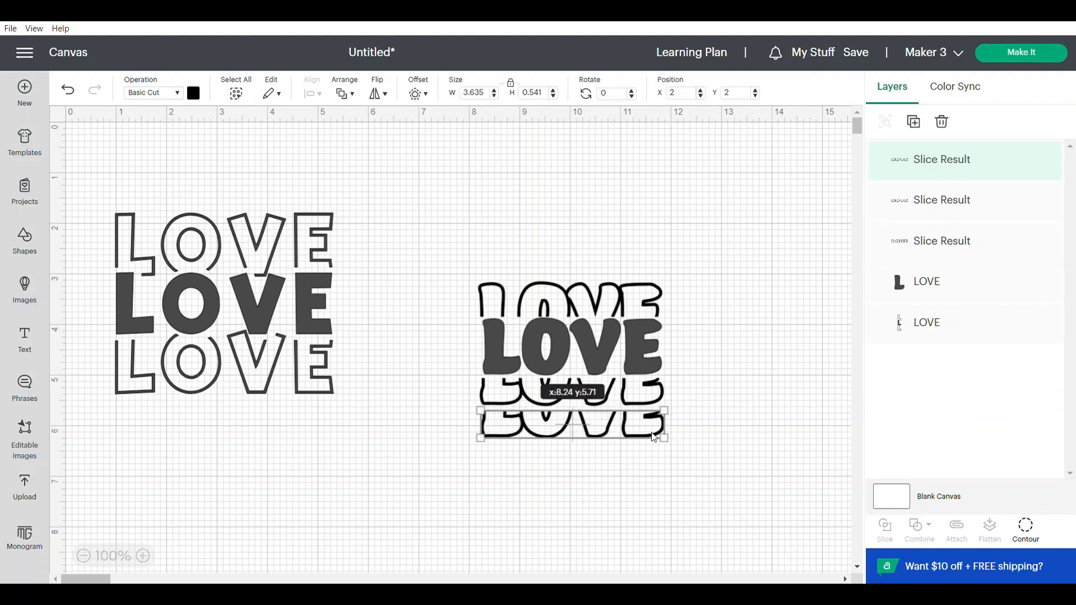
pyautogui.click(660, 291)
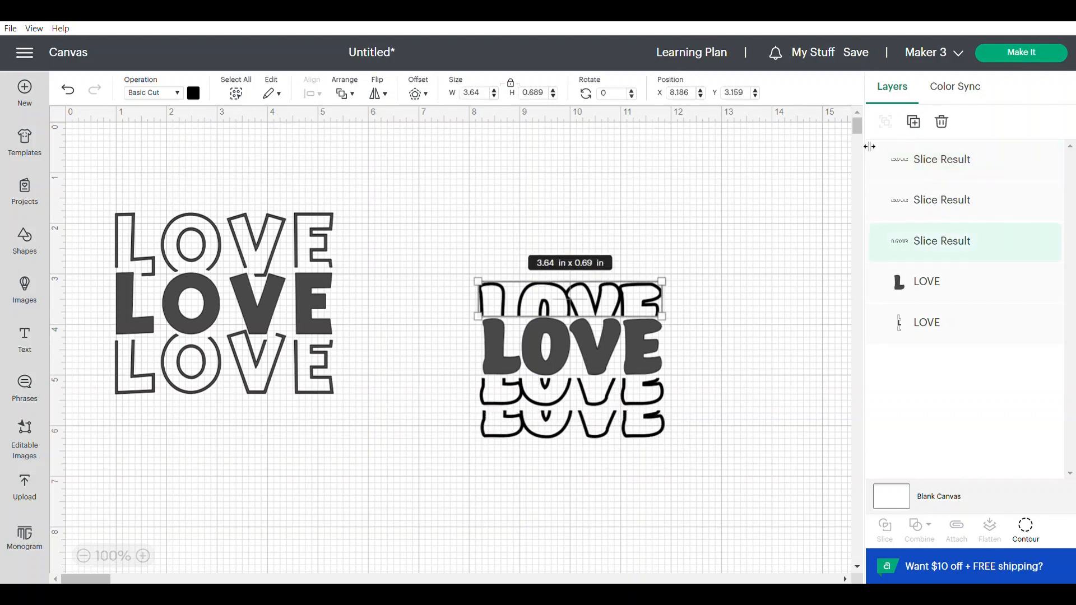
pyautogui.click(914, 122)
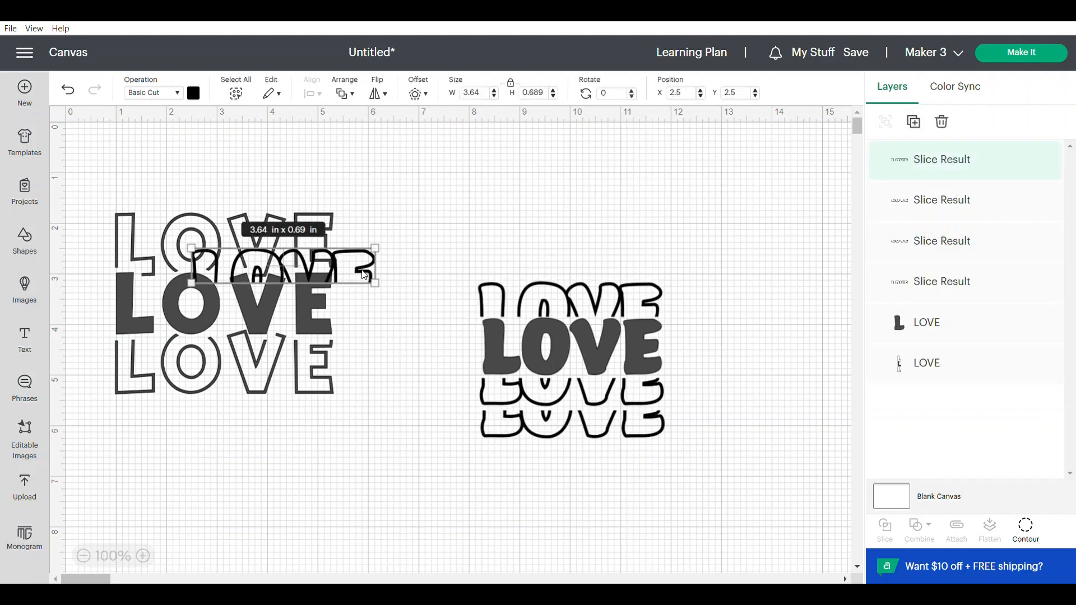
pyautogui.moveTo(364, 275); pyautogui.dragTo(649, 268)
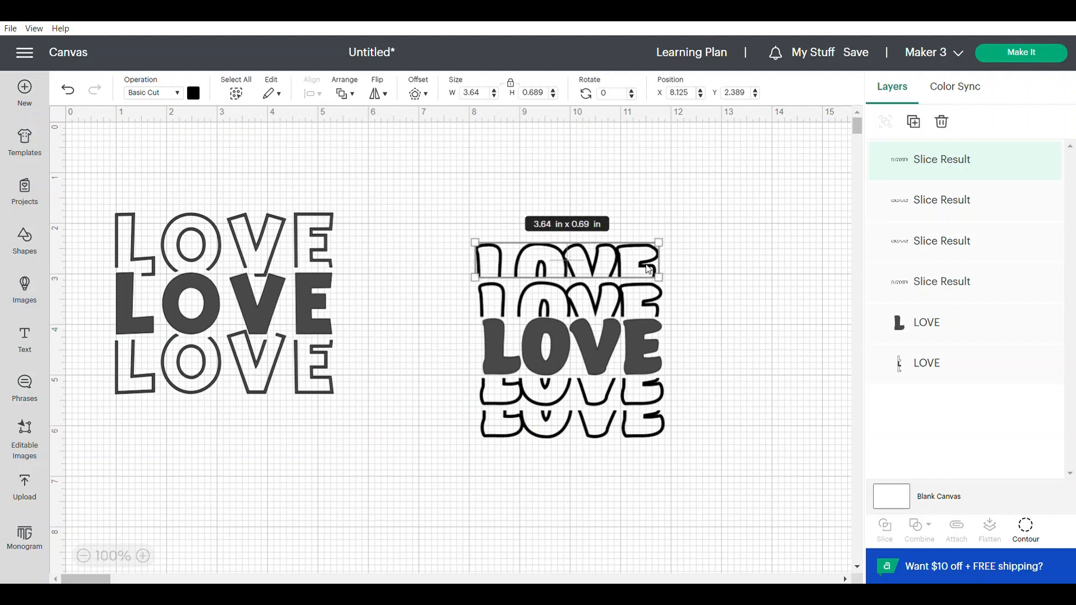
# - Center all five pieces of the stack horizontally and distribute them vertically
pyautogui.moveTo(593, 190); pyautogui.dragTo(584, 447)
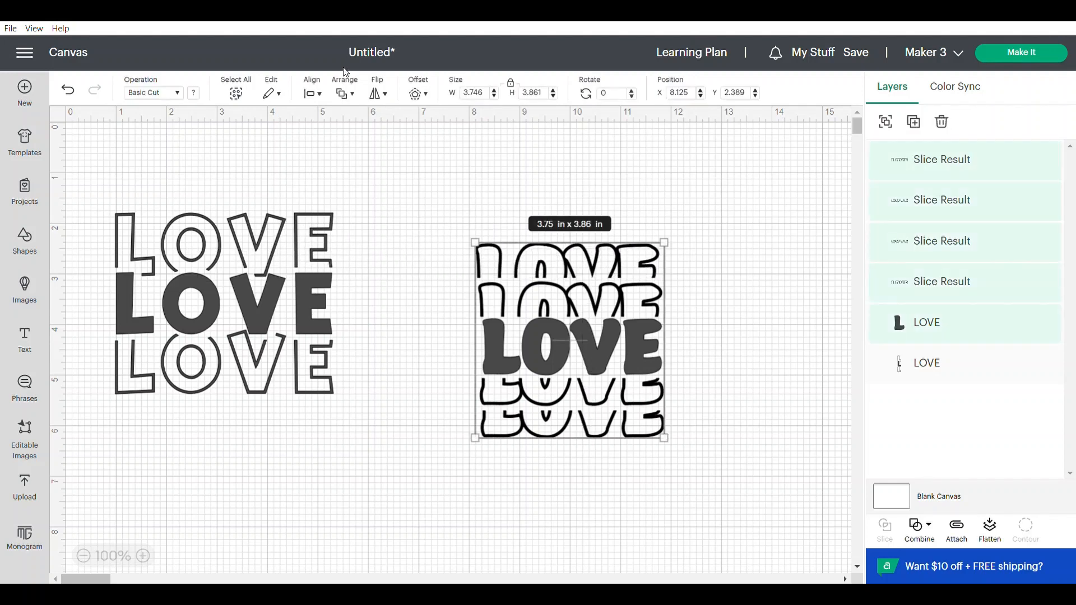
pyautogui.click(312, 93)
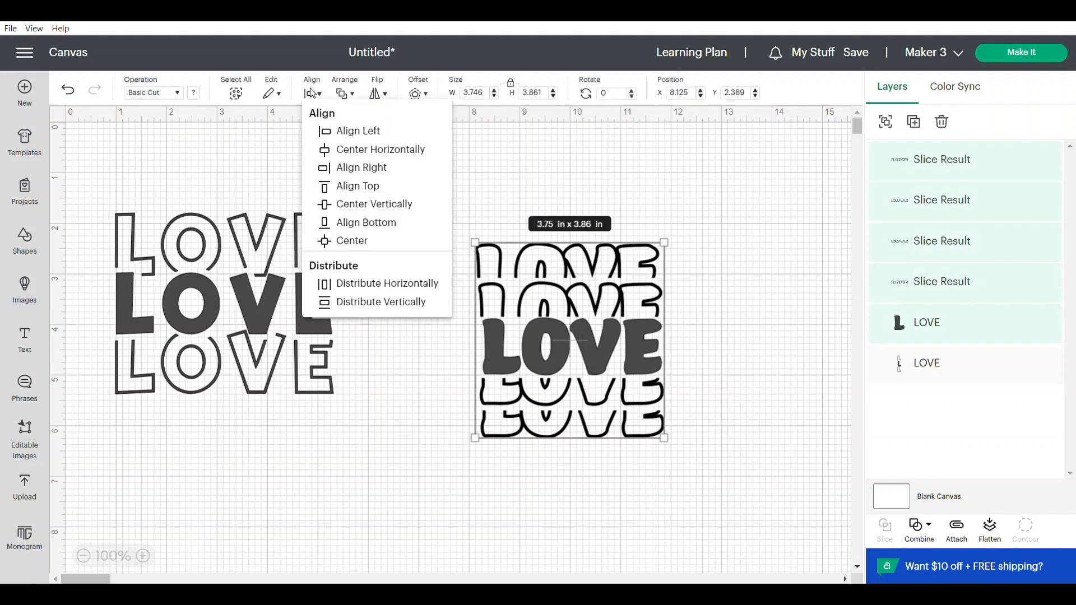
pyautogui.click(353, 150)
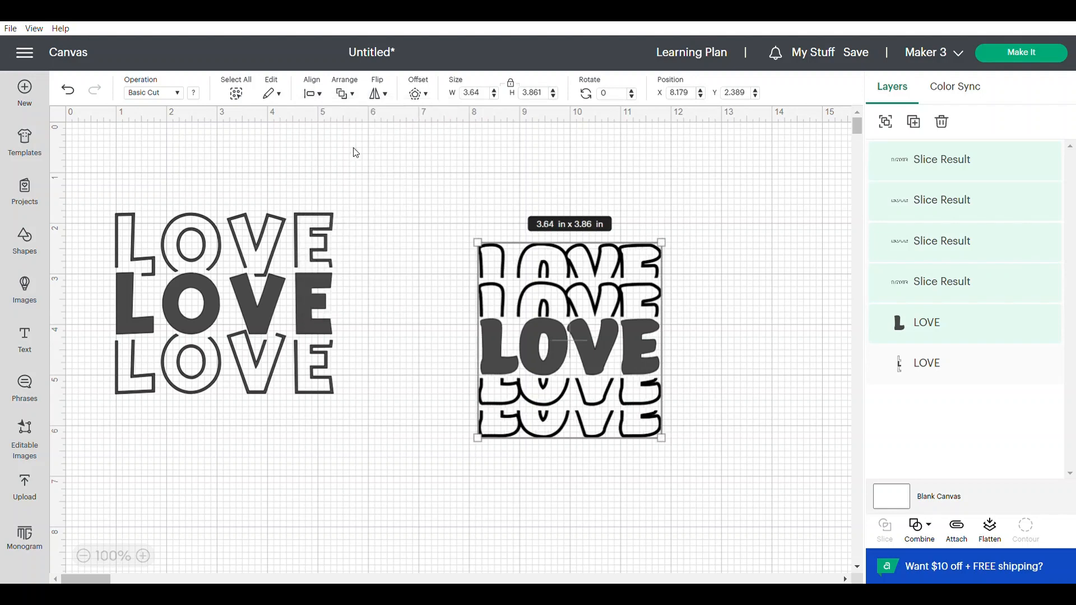
pyautogui.click(313, 85)
pyautogui.click(336, 303)
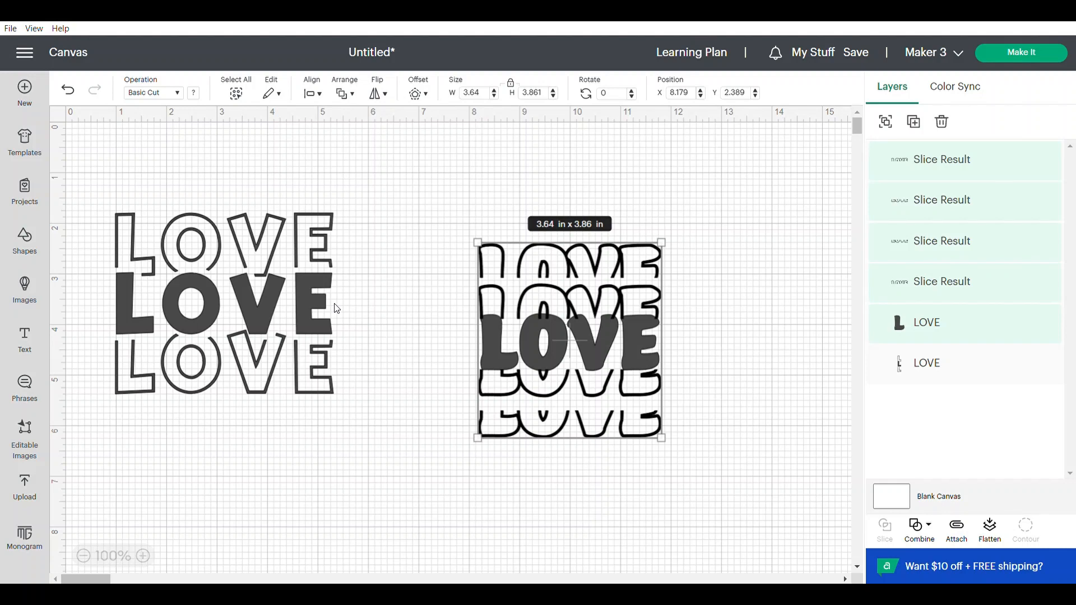
pyautogui.click(414, 340)
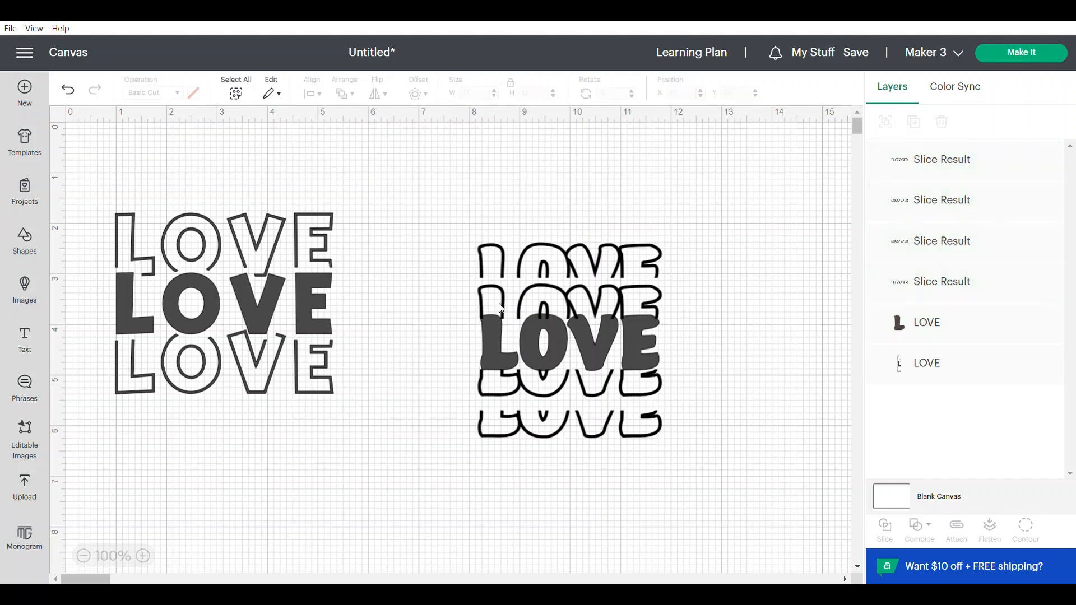
# - Nudge the inner upper outline half up to about Y 3.11 in so it clears the solid LOVE
pyautogui.click(599, 302)
pyautogui.press('Up')
pyautogui.press('Up')
pyautogui.press('Up')
pyautogui.press('Up')
pyautogui.press('Up')
pyautogui.press('Up')
pyautogui.press('Up')
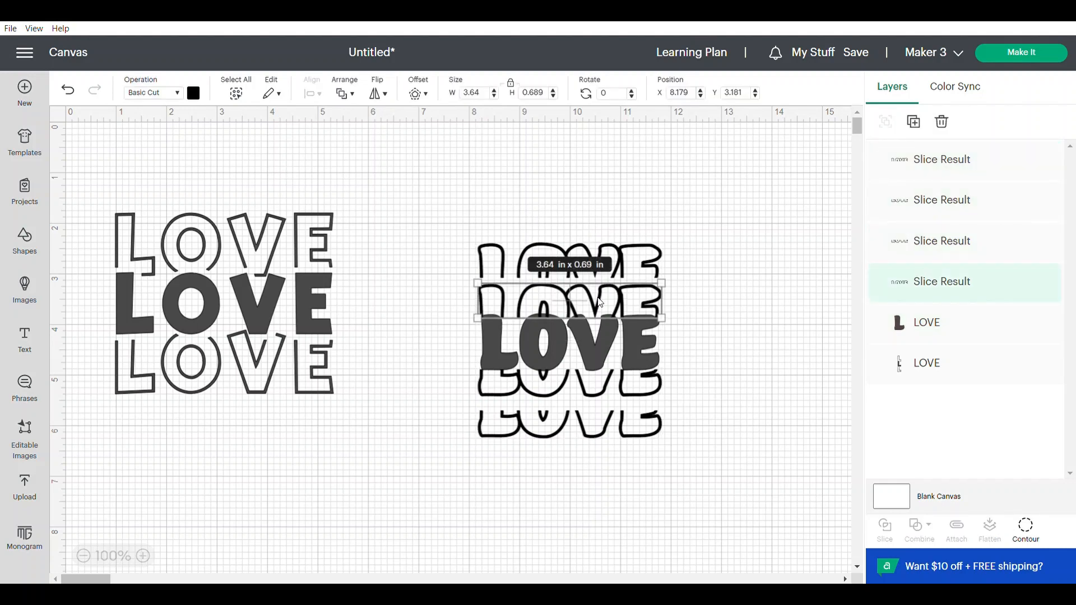
pyautogui.press('Up')
pyautogui.press('Up')
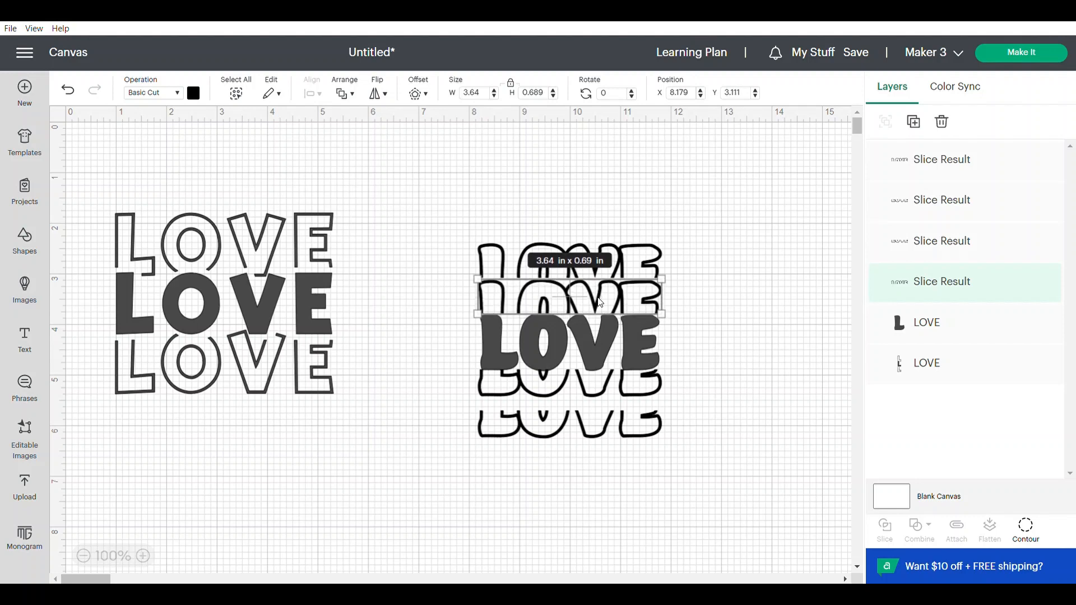
# - Nudge the inner lower outline half down to about Y 5.06 in so it sits just below the solid LOVE
pyautogui.click(605, 397)
pyautogui.press('Up')
pyautogui.press('Up')
pyautogui.press('Up')
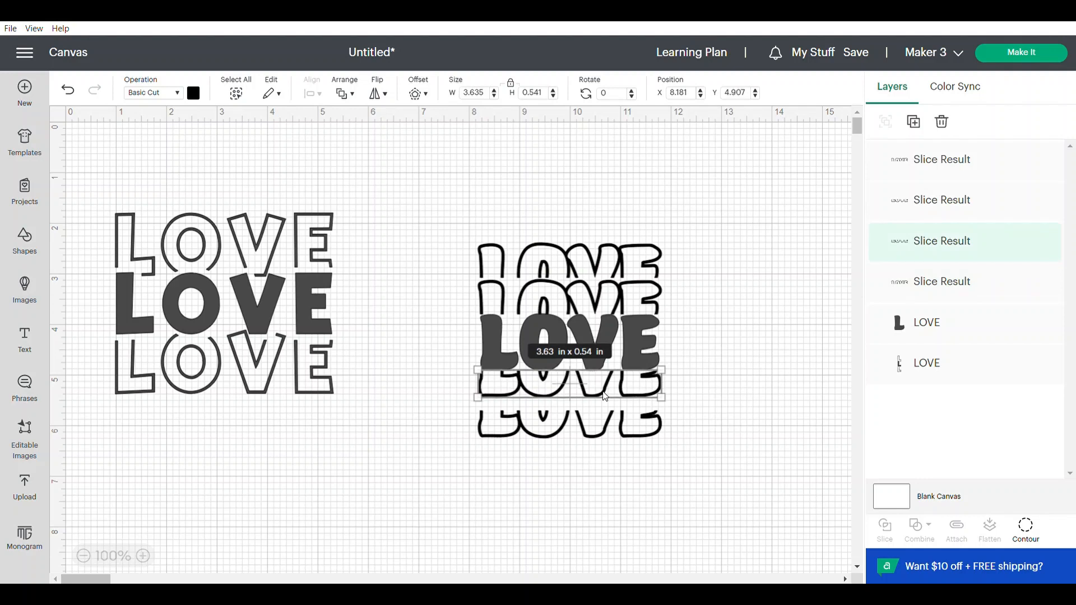
pyautogui.press('Down')
pyautogui.press('Down')
pyautogui.press('Down')
pyautogui.press('Down')
pyautogui.press('Down')
pyautogui.press('Down')
pyautogui.press('Down')
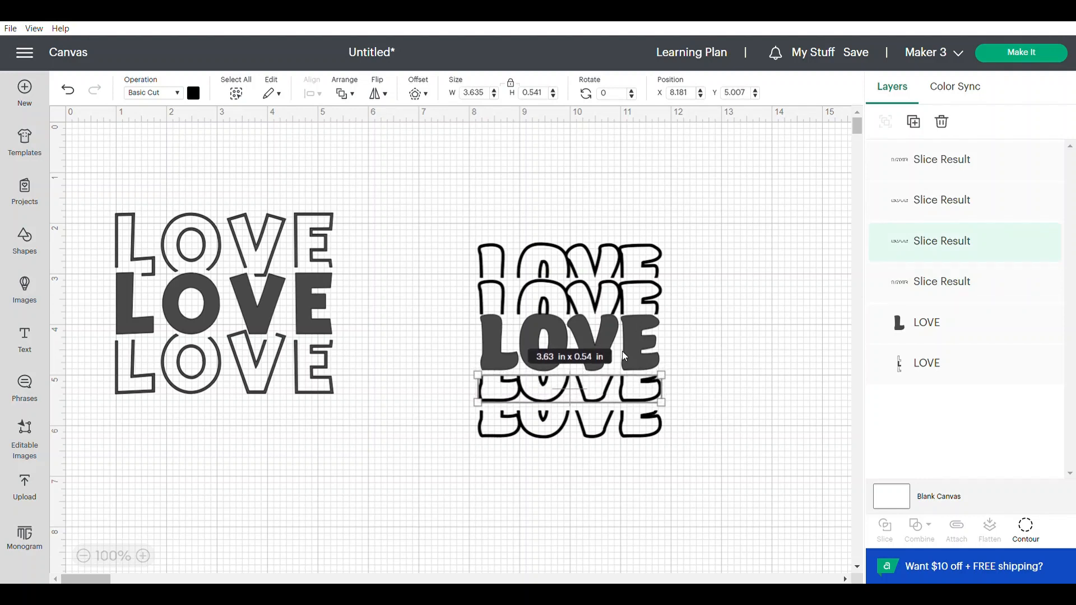
pyautogui.press('Down')
pyautogui.press('Down')
pyautogui.press('Down')
pyautogui.press('Down')
pyautogui.press('Down')
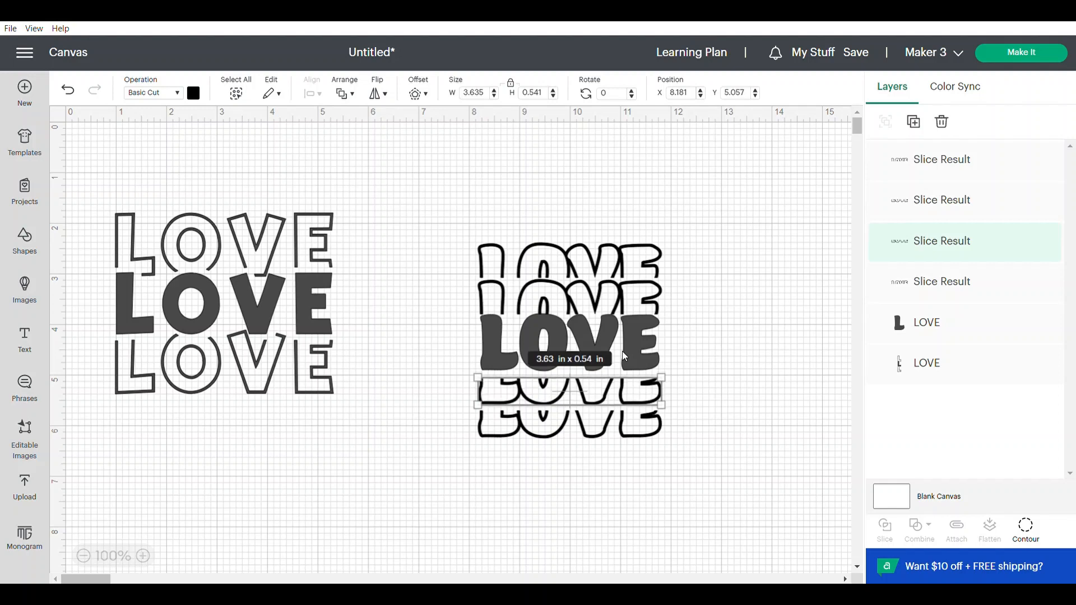
# - Nudge the solid LOVE down to about Y 3.85 in to even its gaps with the neighbouring outline halves
pyautogui.click(633, 348)
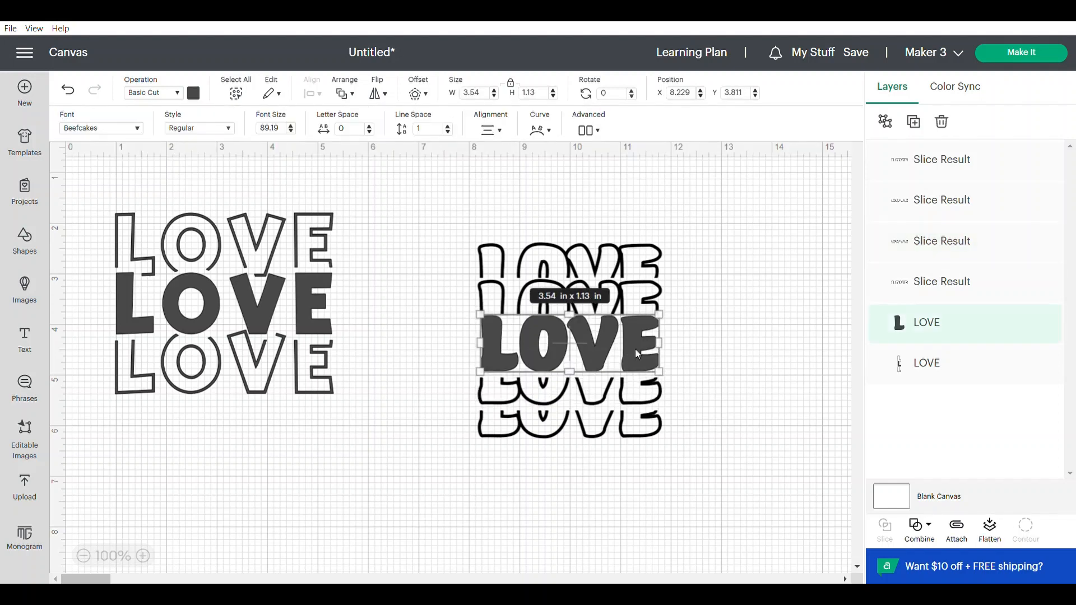
pyautogui.press('Down')
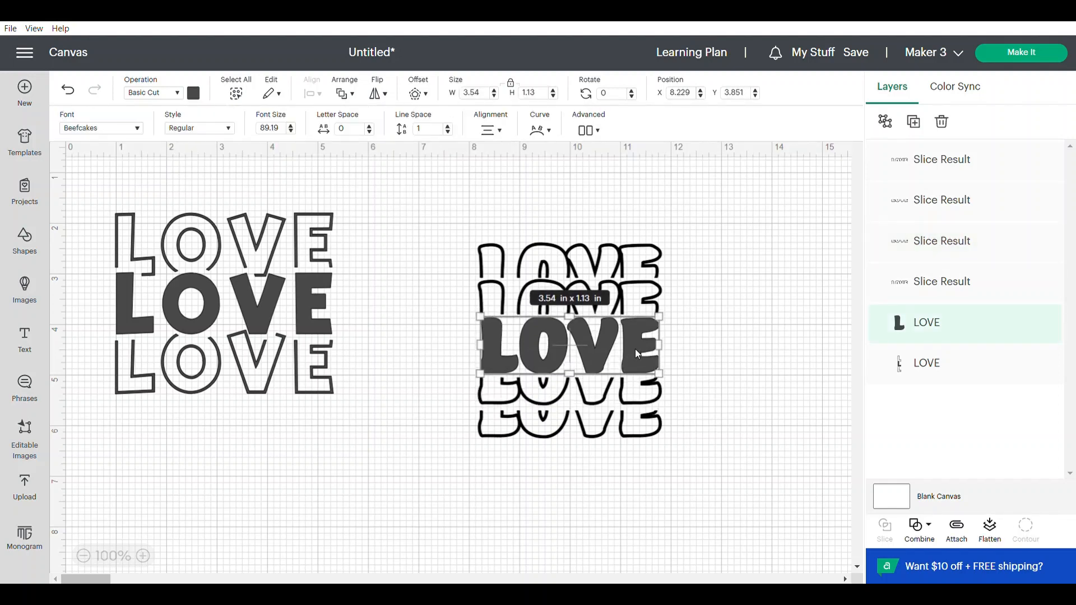
pyautogui.click(717, 347)
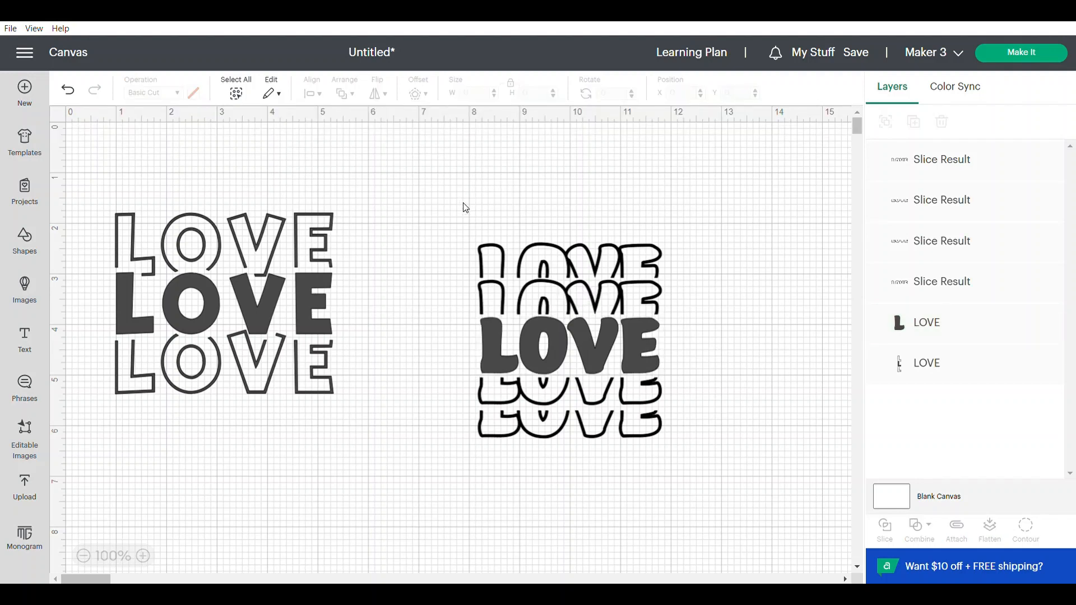
# - Attach the four outline halves and the solid LOVE into one stacked design
pyautogui.moveTo(464, 202); pyautogui.dragTo(670, 463)
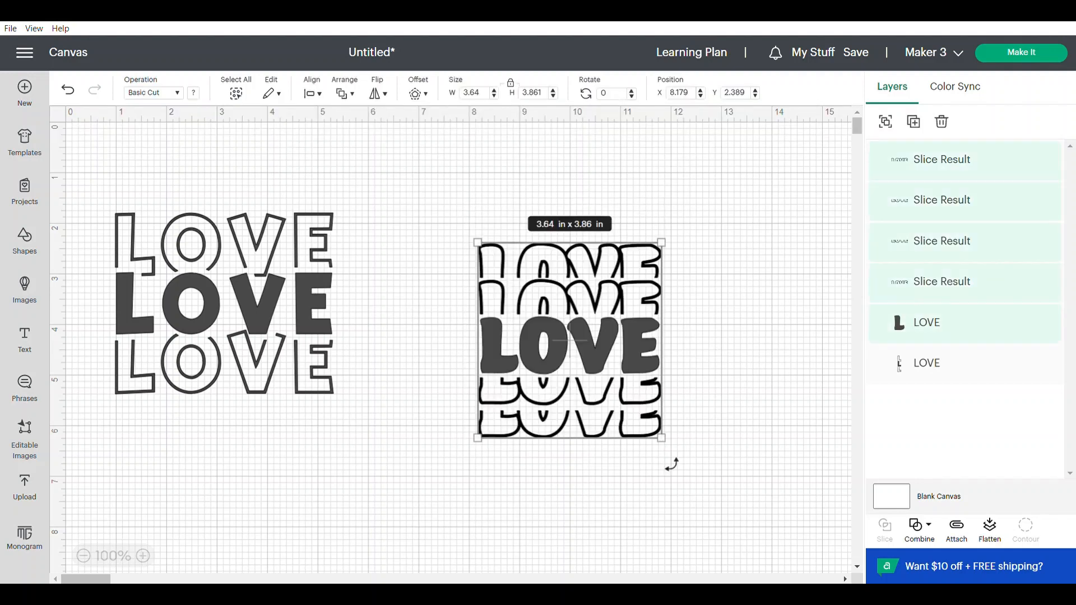
pyautogui.click(955, 531)
pyautogui.click(750, 373)
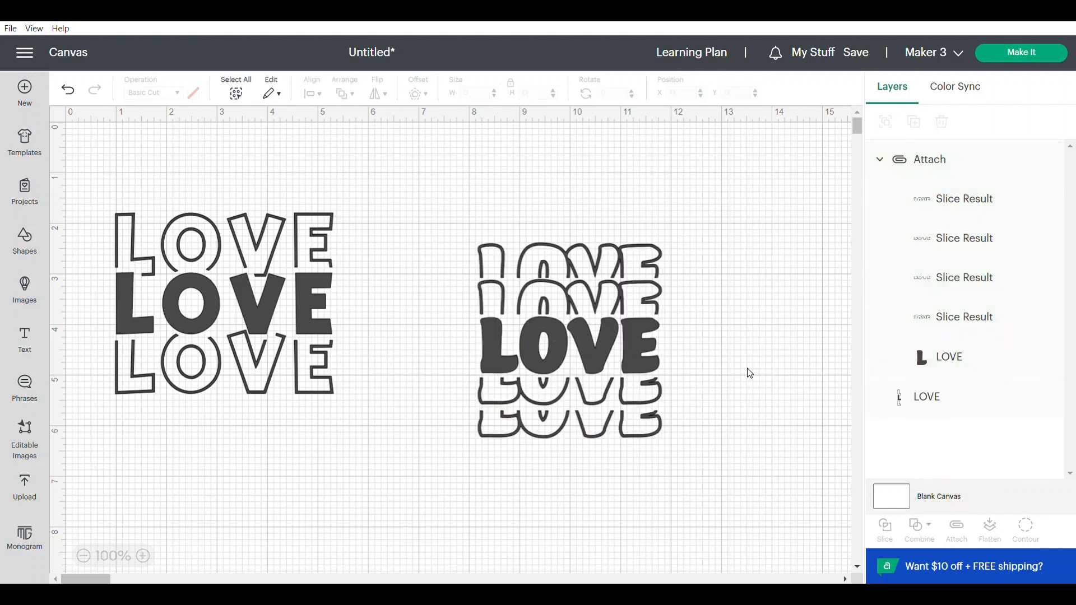
# - Save the project with the title "Stacked Love 2 ways"
pyautogui.click(856, 52)
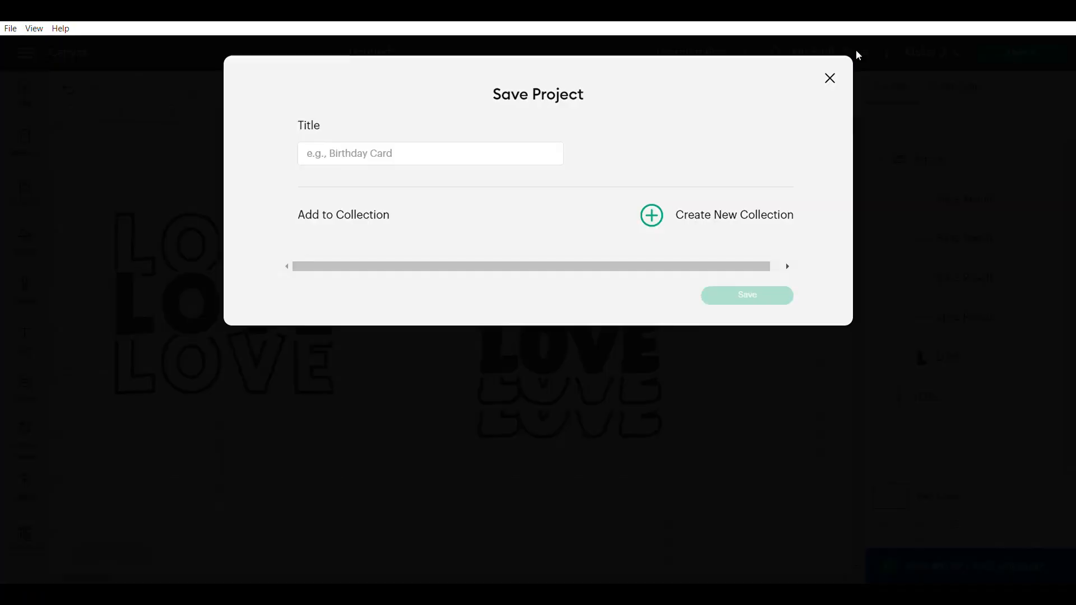
pyautogui.write('S')
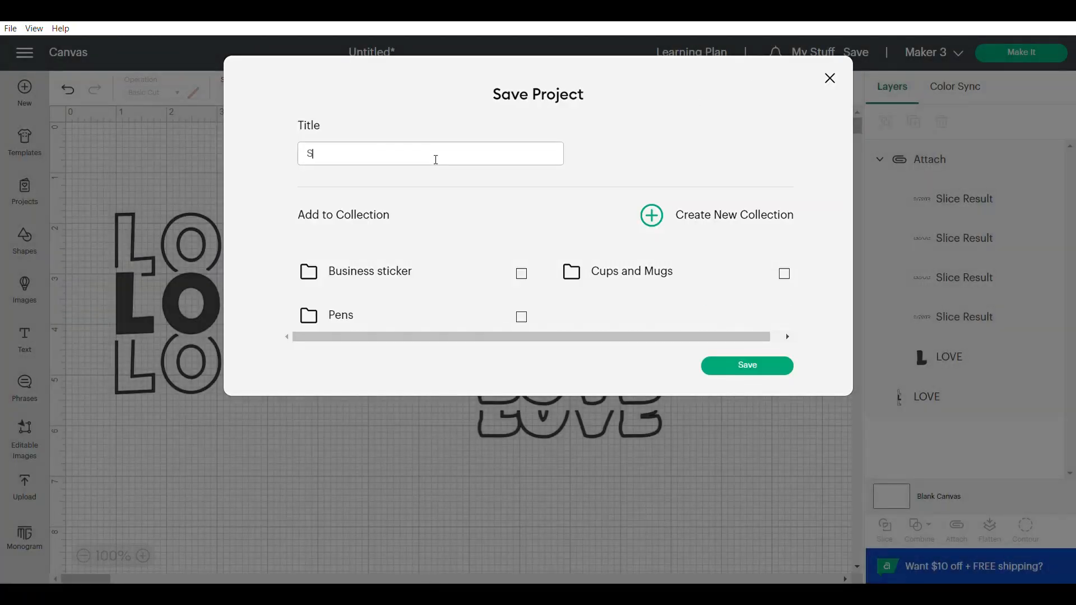
pyautogui.write('tacked Love 2 ways')
pyautogui.click(726, 372)
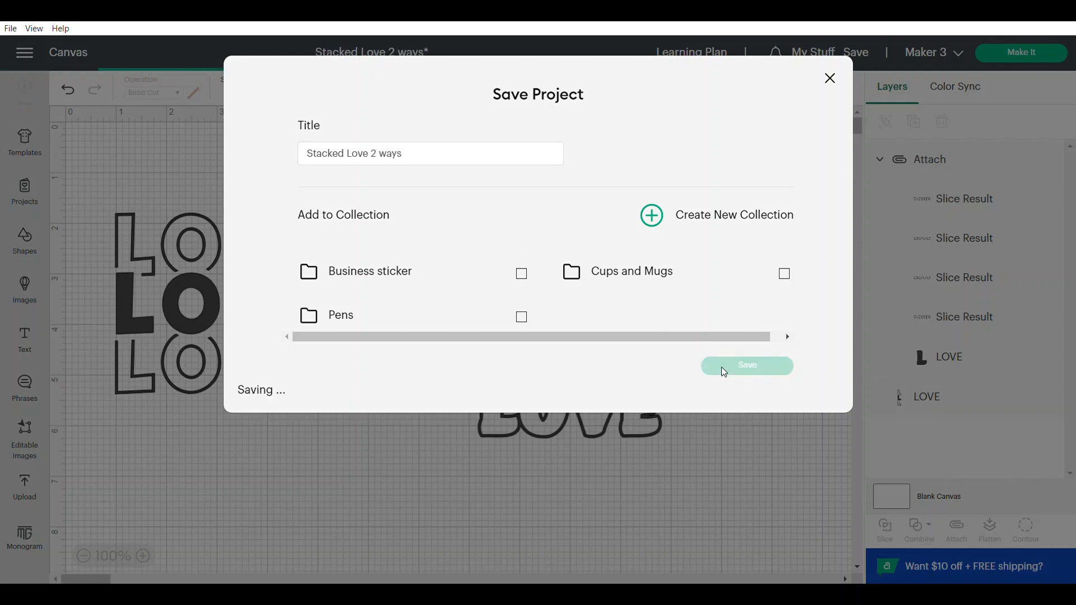